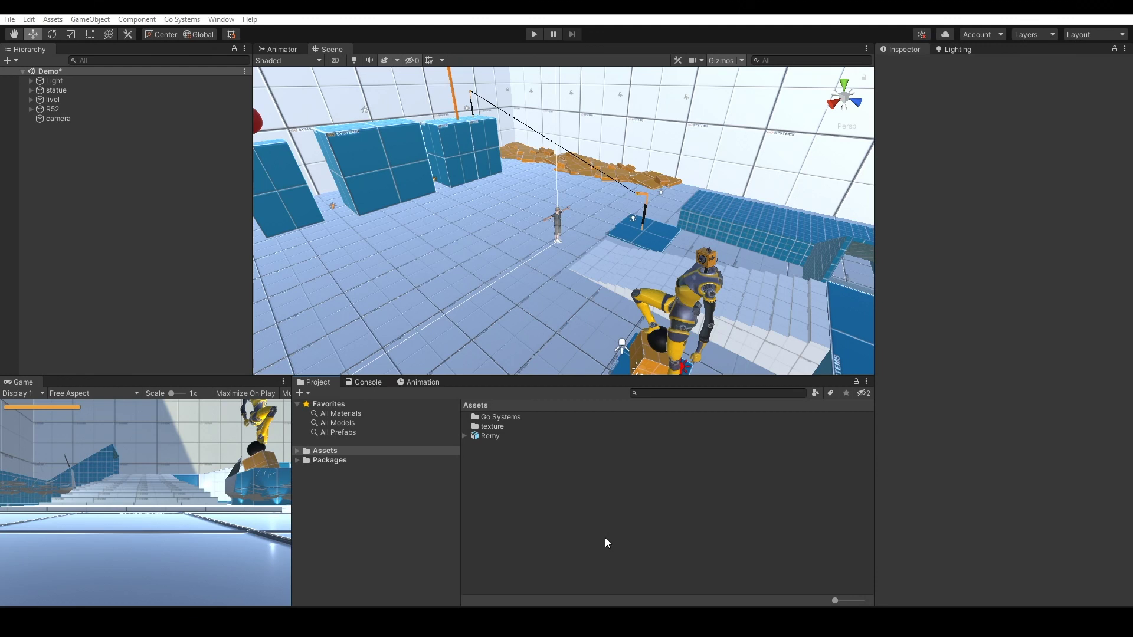
Open the Go Systems menu in the top menu bar of the Demo scene.
left_click(176, 20)
Create a Go Systems Zipline setup with R52 assigned as the character.
mouse_move(189, 33)
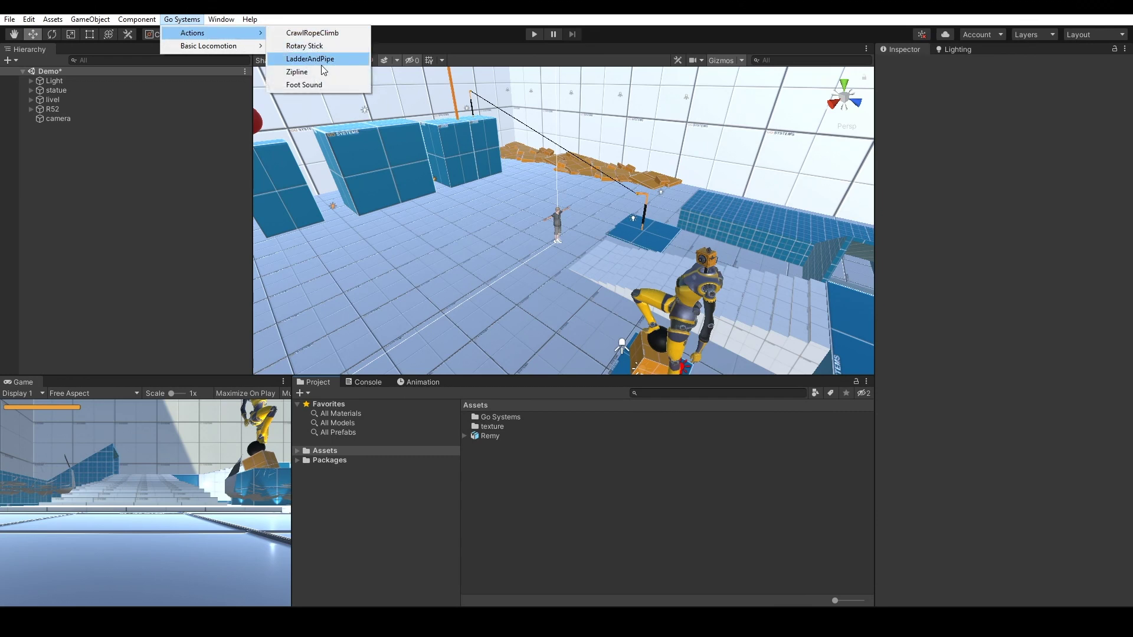
left_click(322, 71)
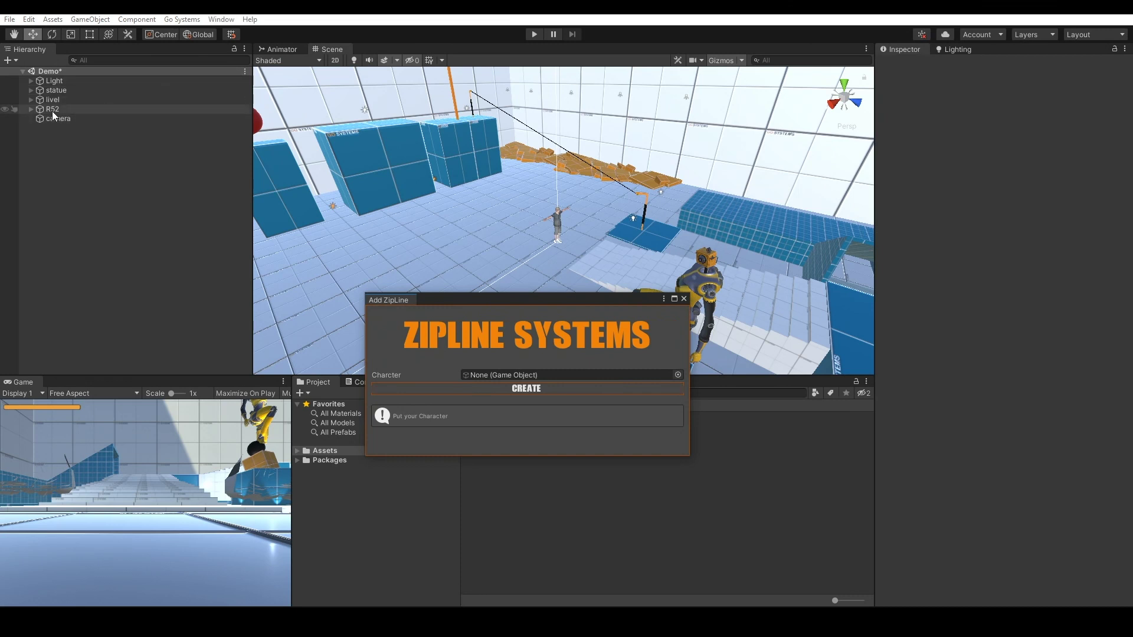
left_click_drag(51, 110, 499, 377)
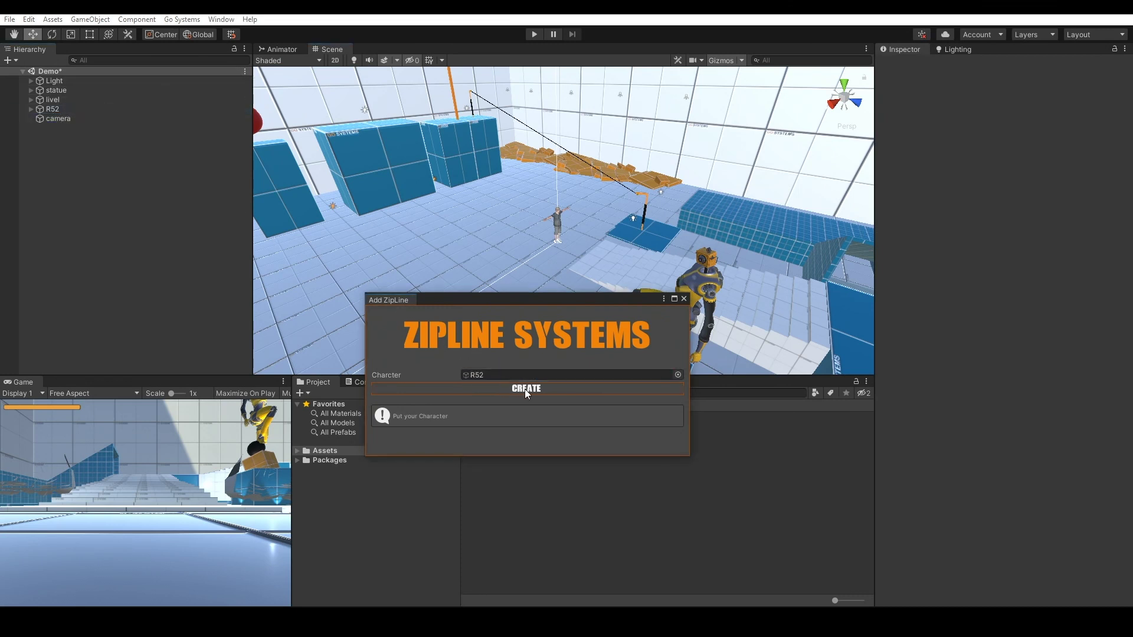
left_click(526, 389)
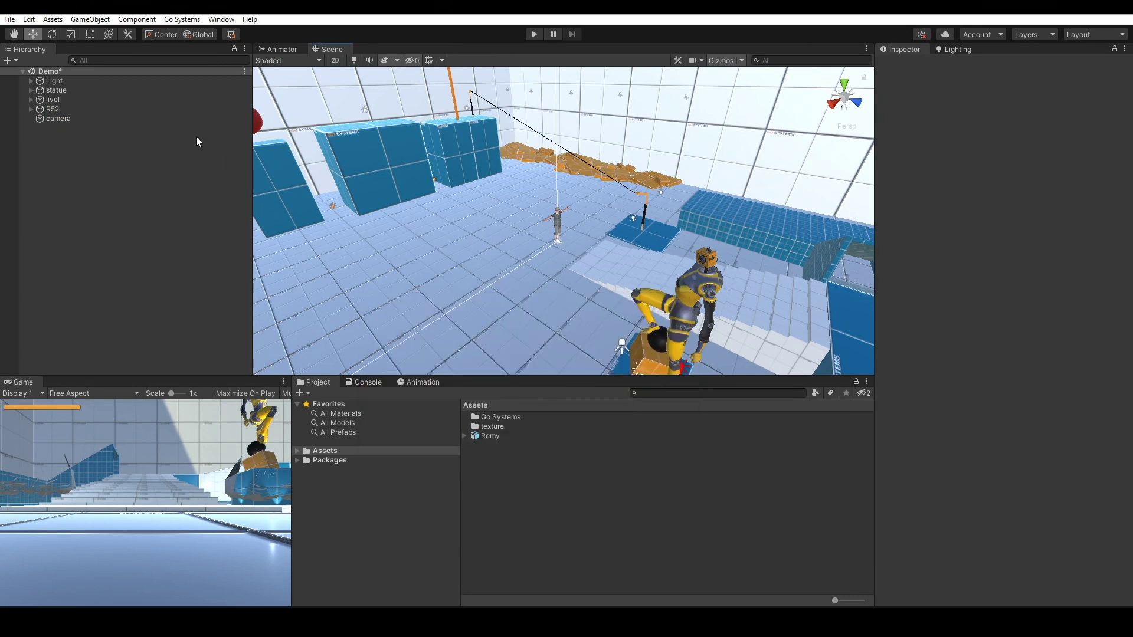
On R52, expand the Go Zip Line System component and change Speed from 6 to 15.
left_click(174, 110)
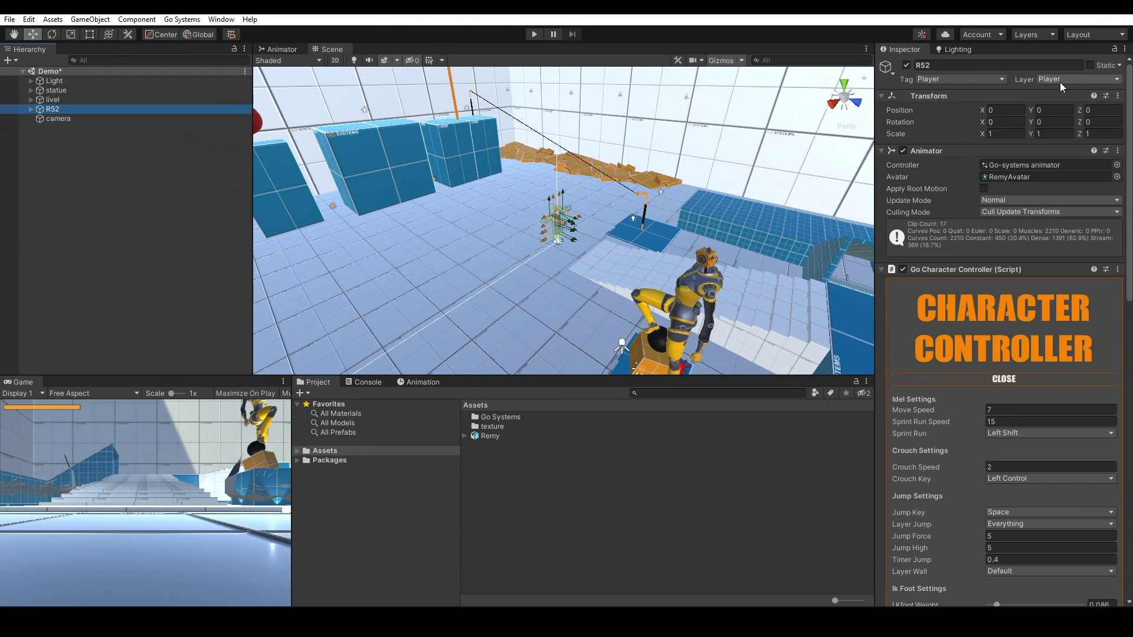
scroll(989, 353, "down", 15)
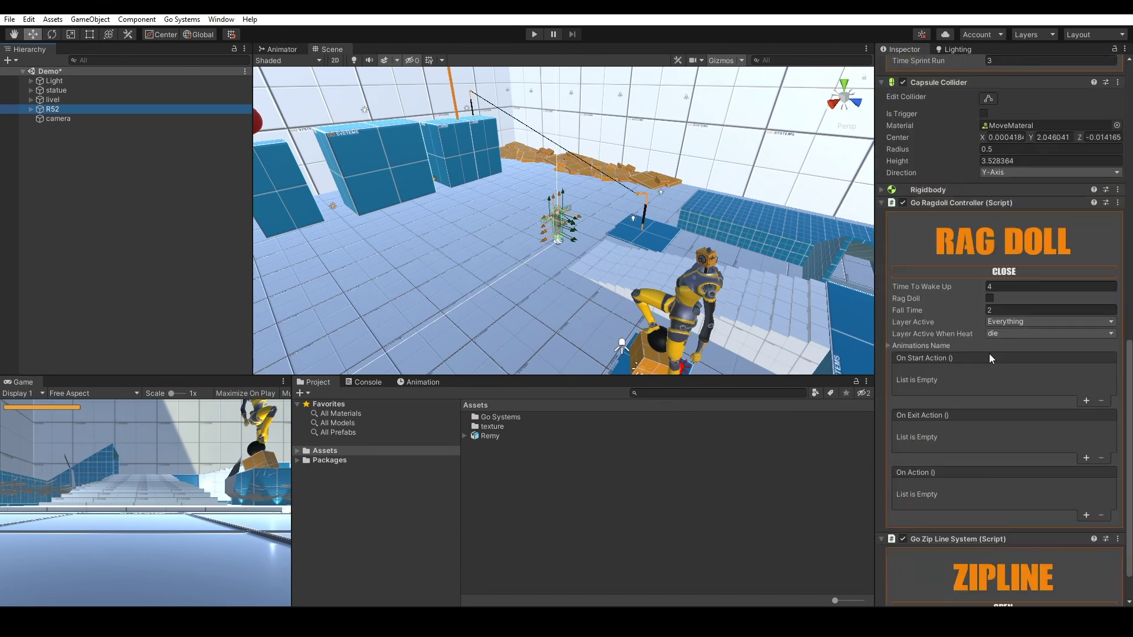
scroll(989, 353, "down", 2)
left_click(1003, 562)
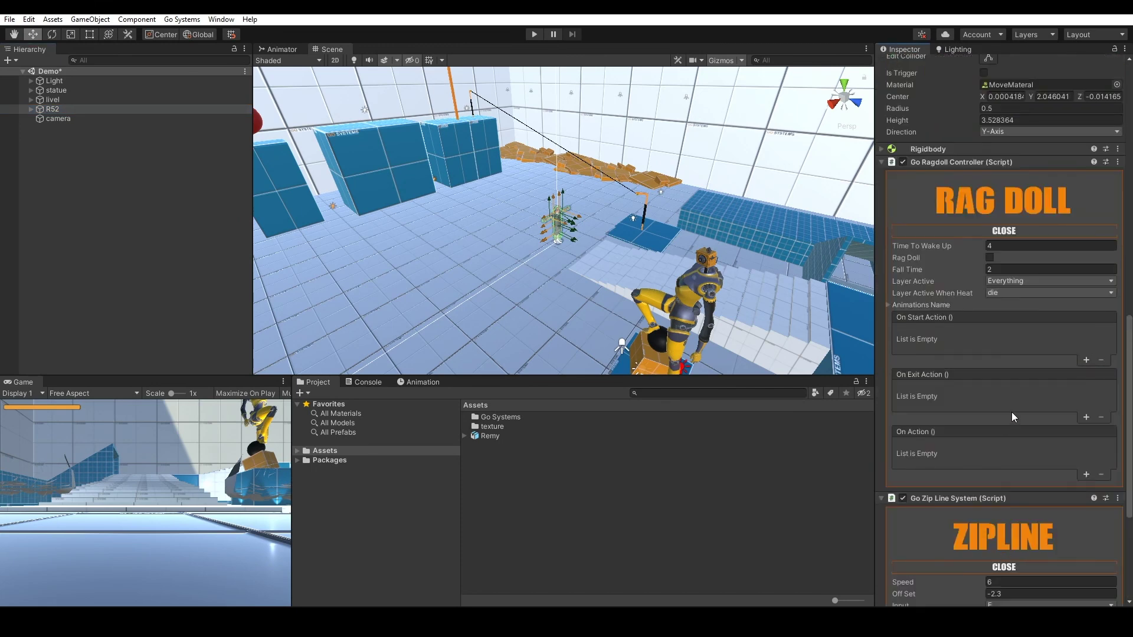
scroll(1012, 411, "down", 8)
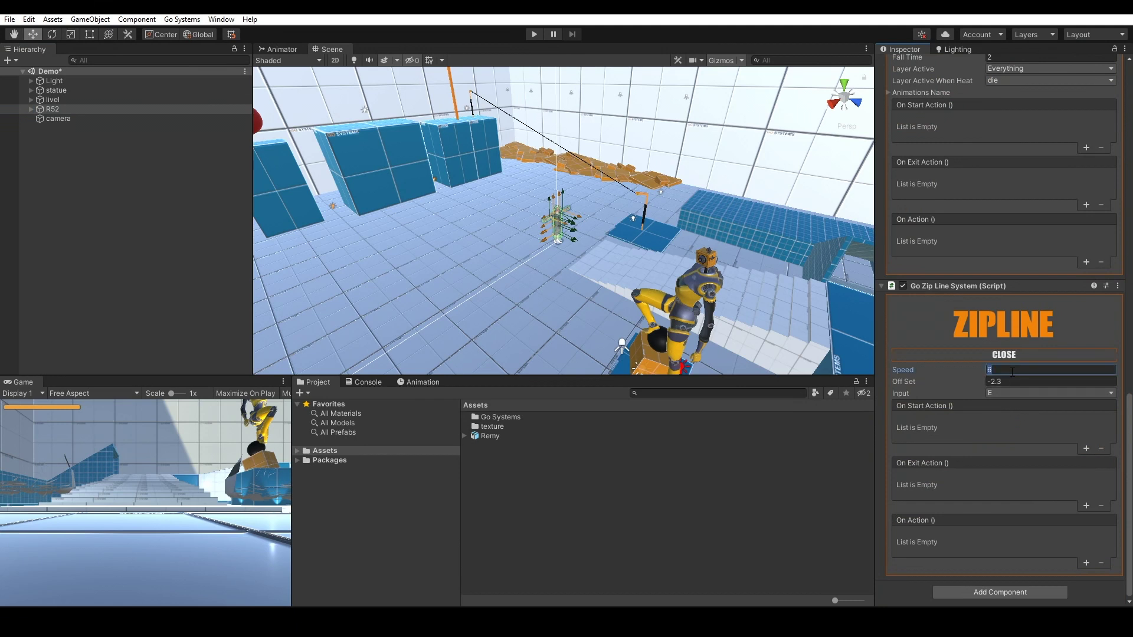
type("15")
Add two On Start and two On Exit action entries to the zipline component.
left_click(1083, 449)
left_click(1083, 449)
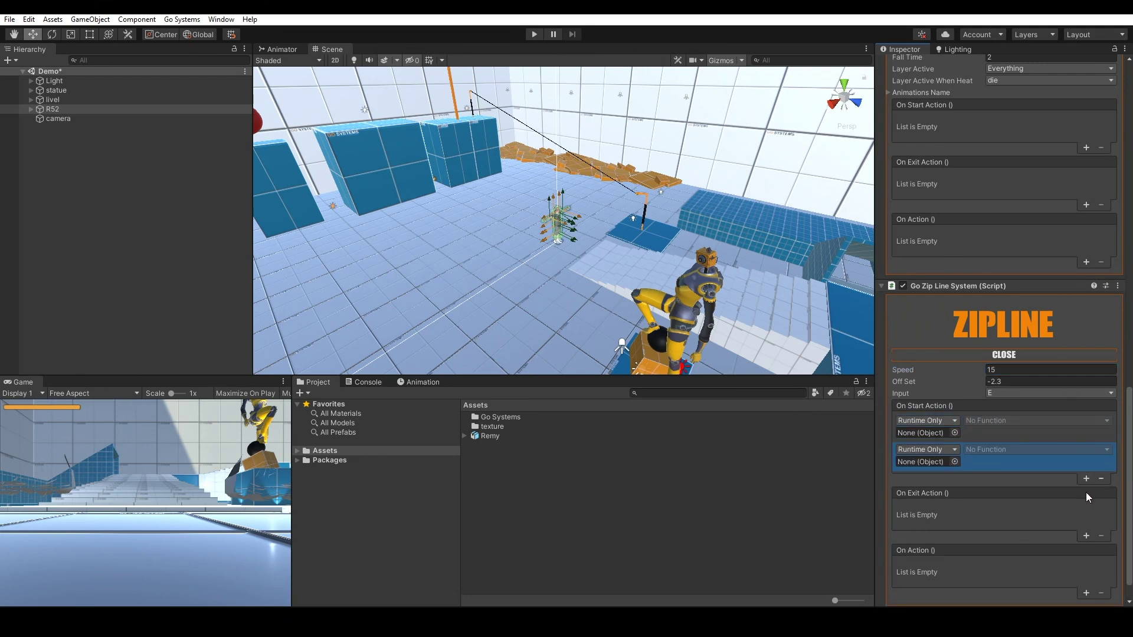
left_click(1086, 536)
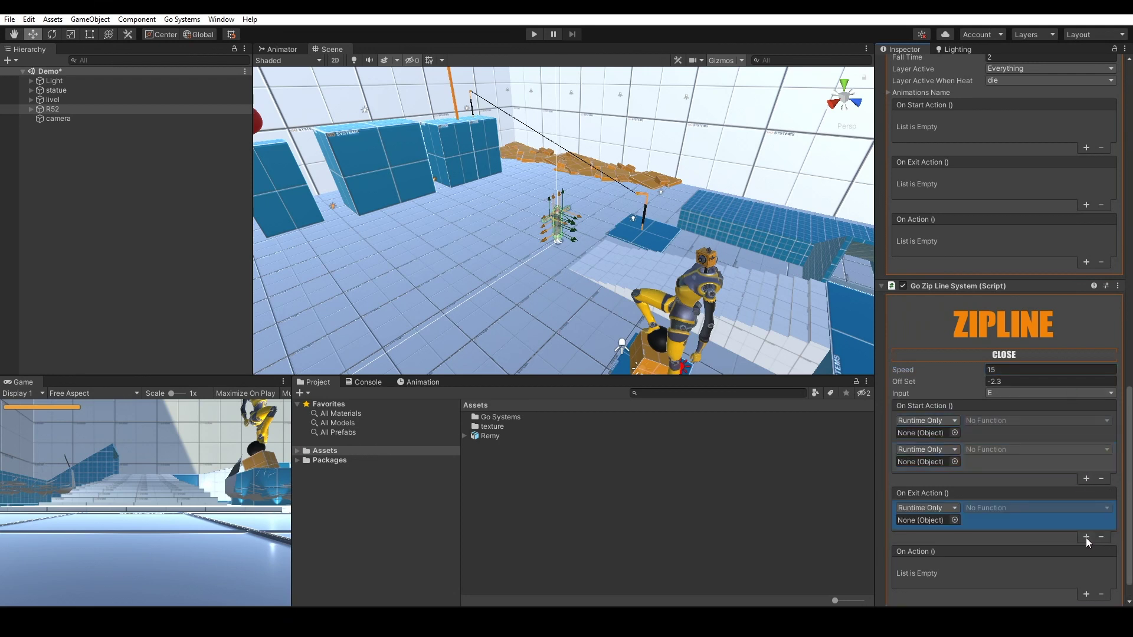
left_click(1086, 537)
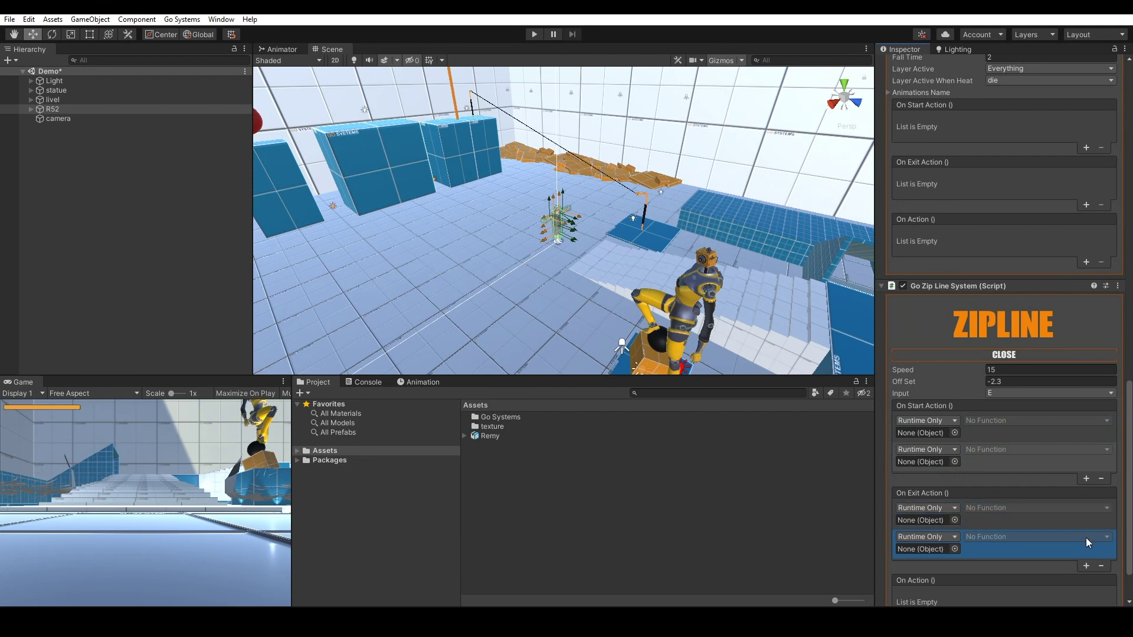
Paste component values to call LockJump, LockMove on start and UnlockJump, Unlockcode on exit, then play.
left_click(1118, 287)
left_click(1087, 381)
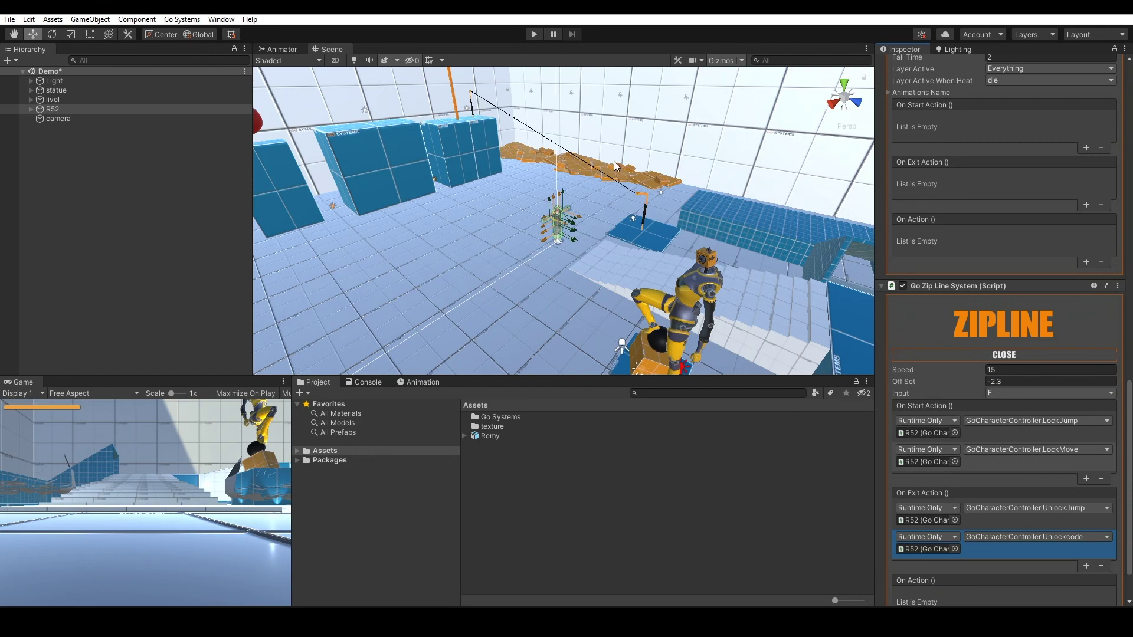
left_click(535, 35)
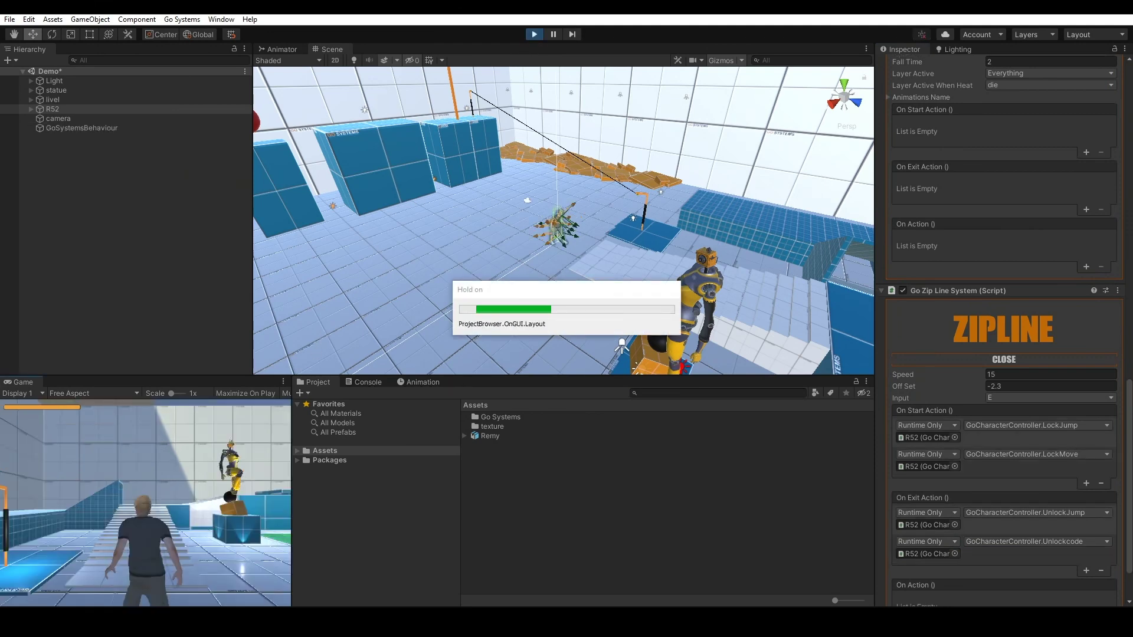
Run the character across the blue platforms and up the stairs to the zip-line platform.
key("w")
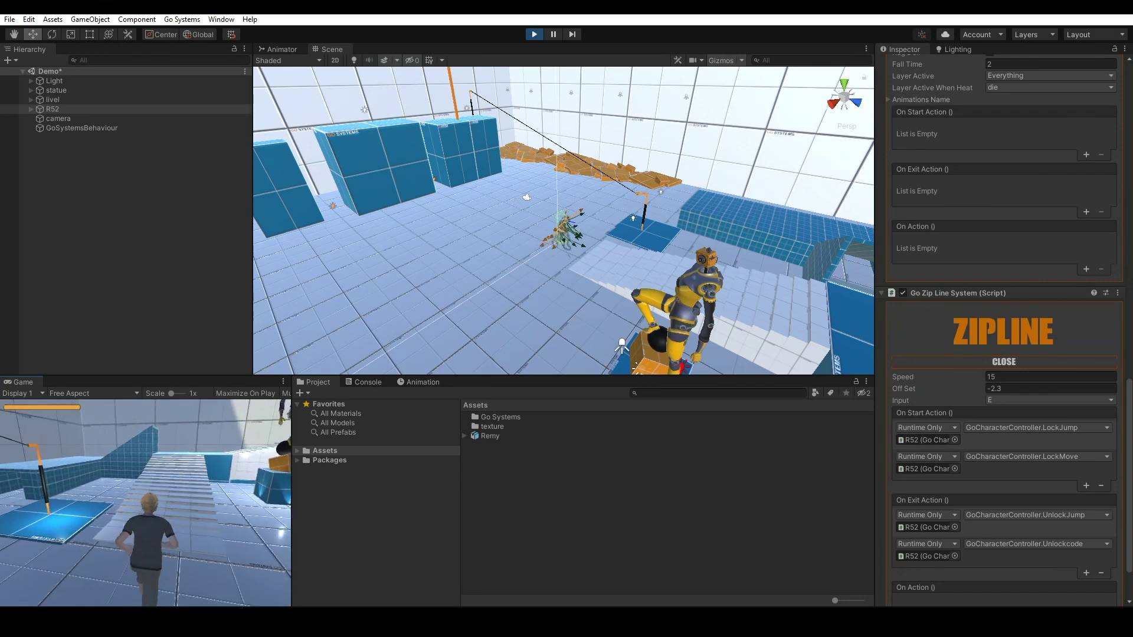
key("w")
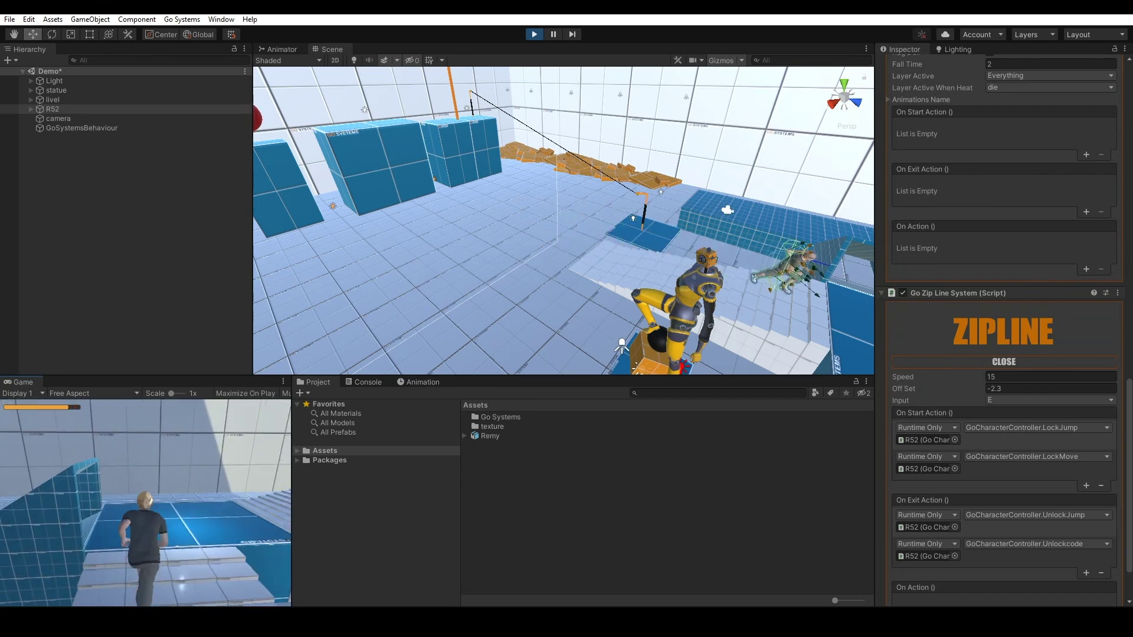
key("w")
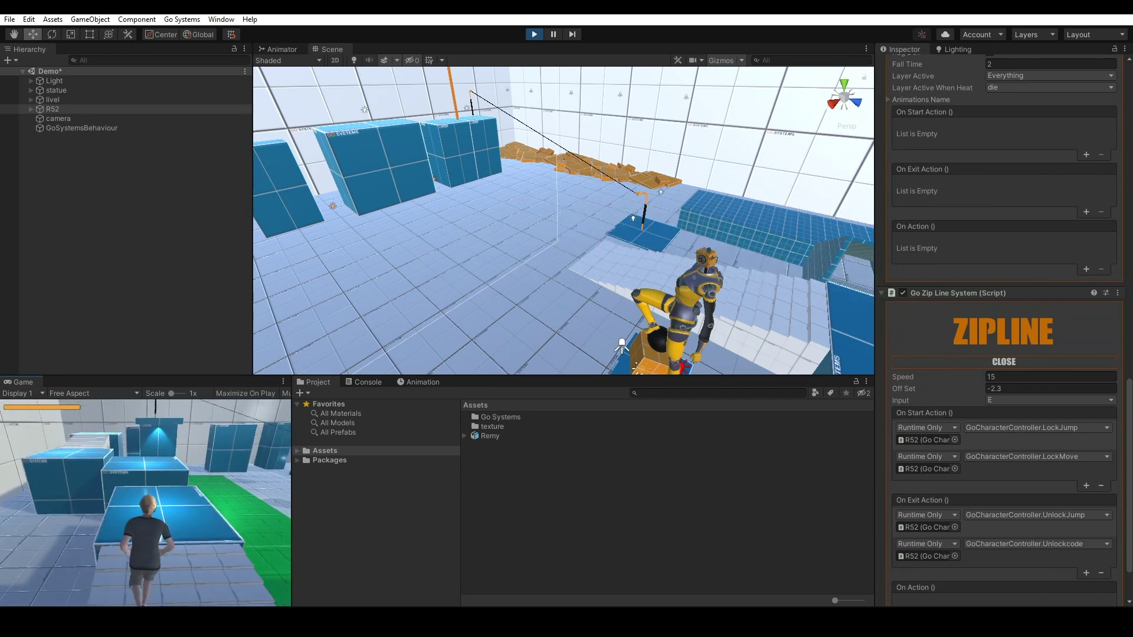
key("w")
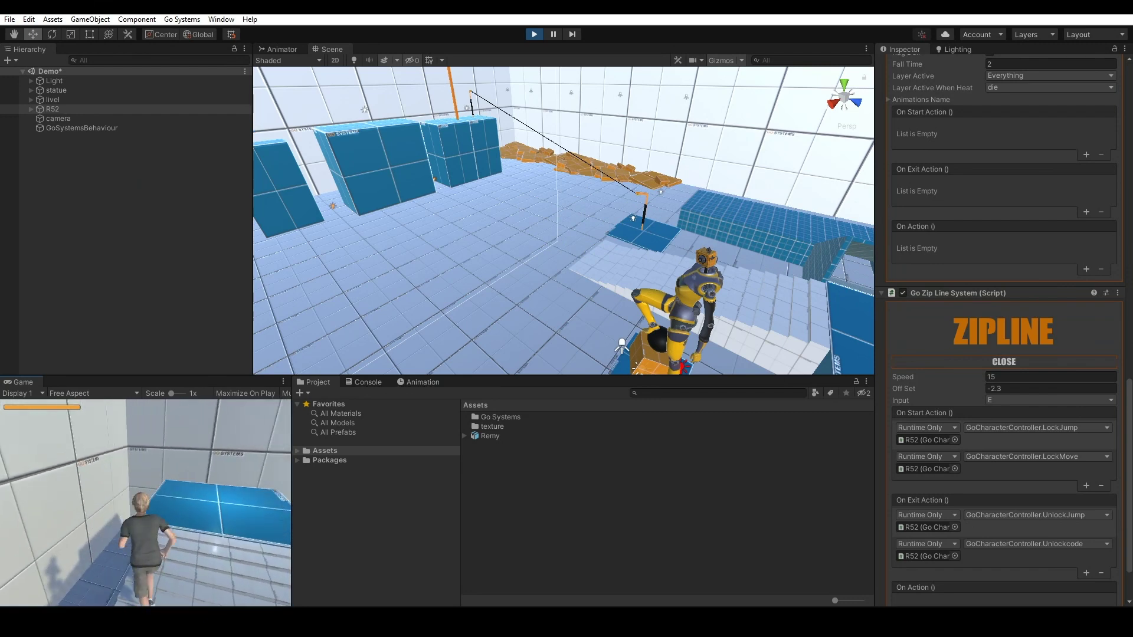
key("w")
key("w")
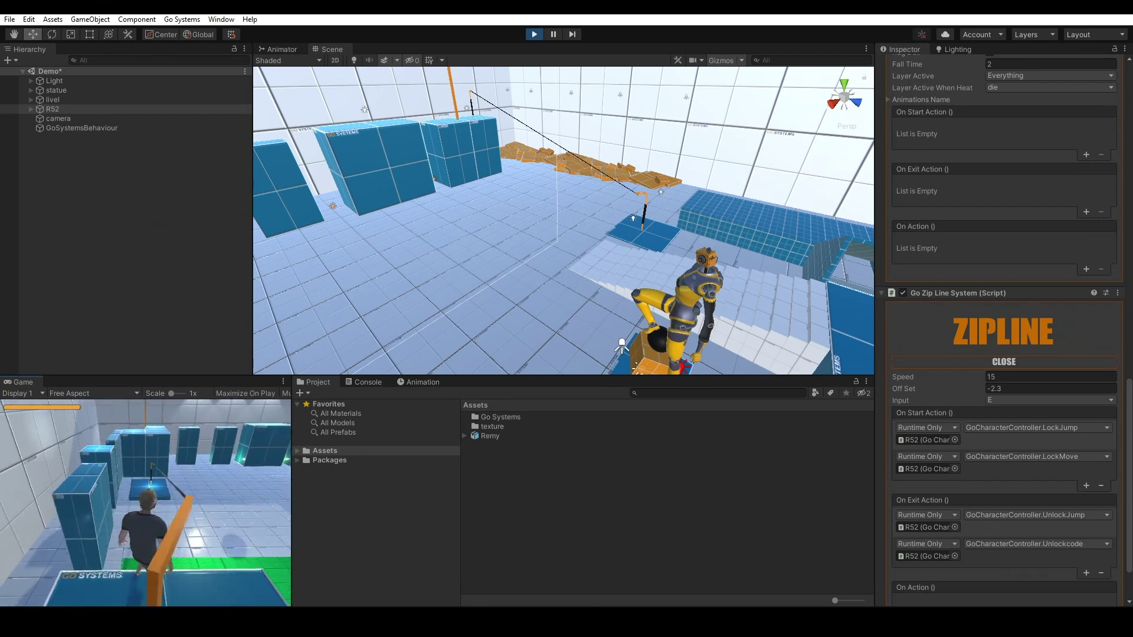
key("e")
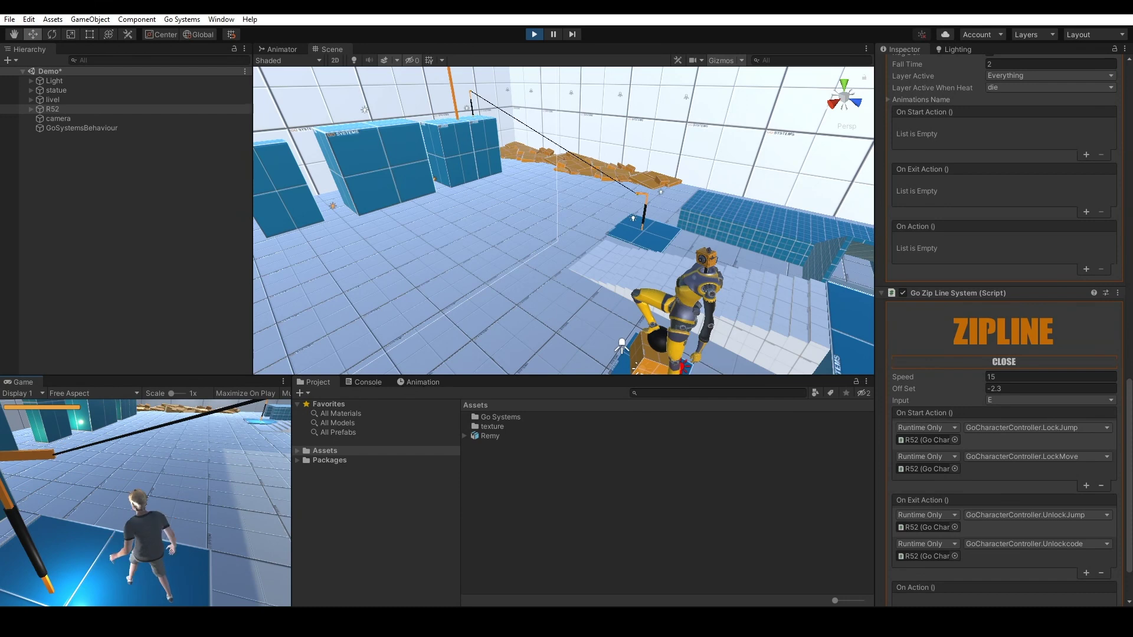
key("a")
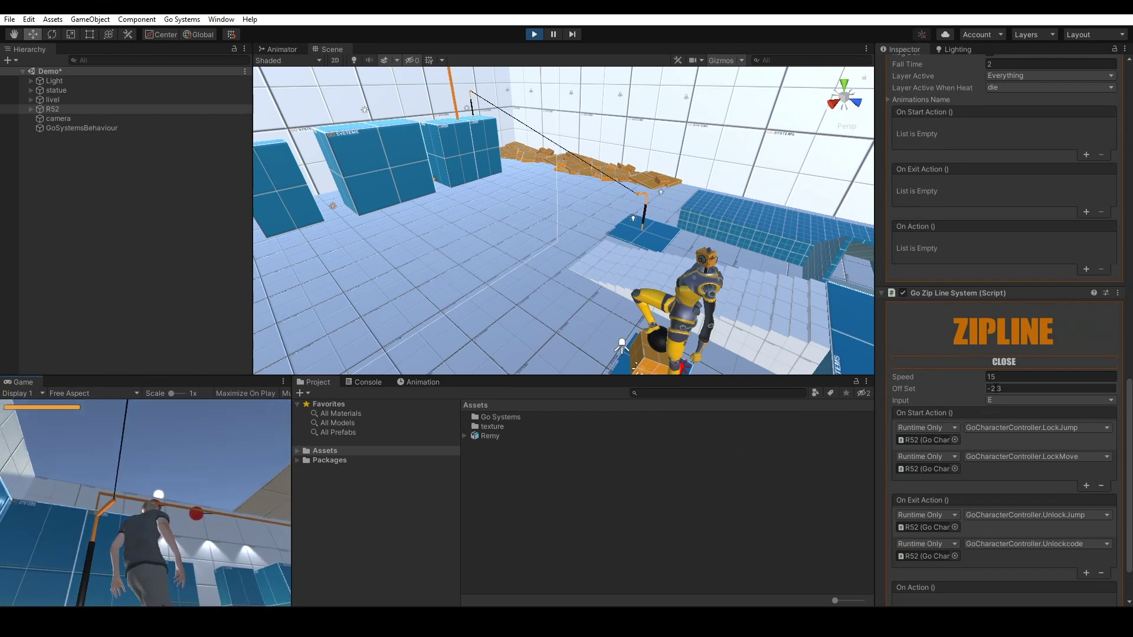
Change the zipline offset value to -3.9.
left_click(995, 389)
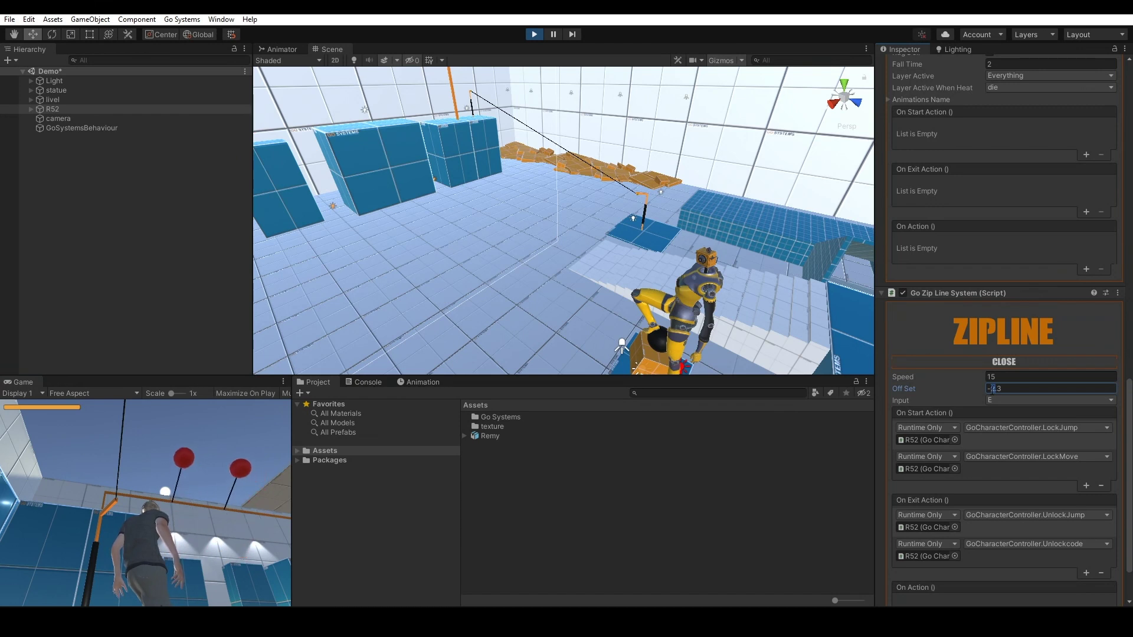
key("Return")
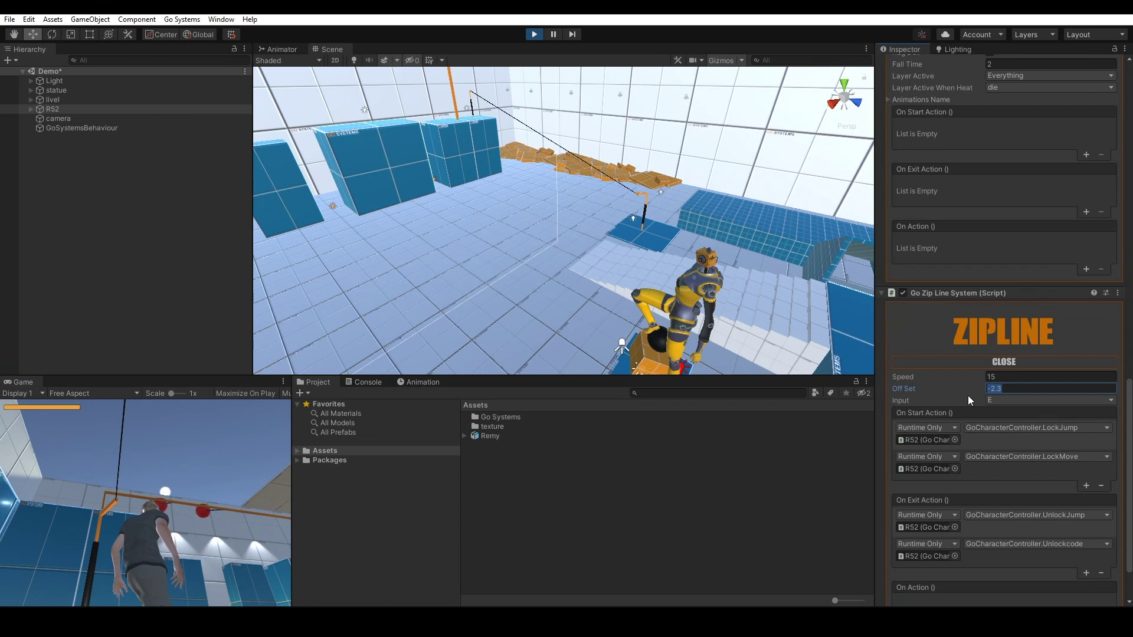
type("-3")
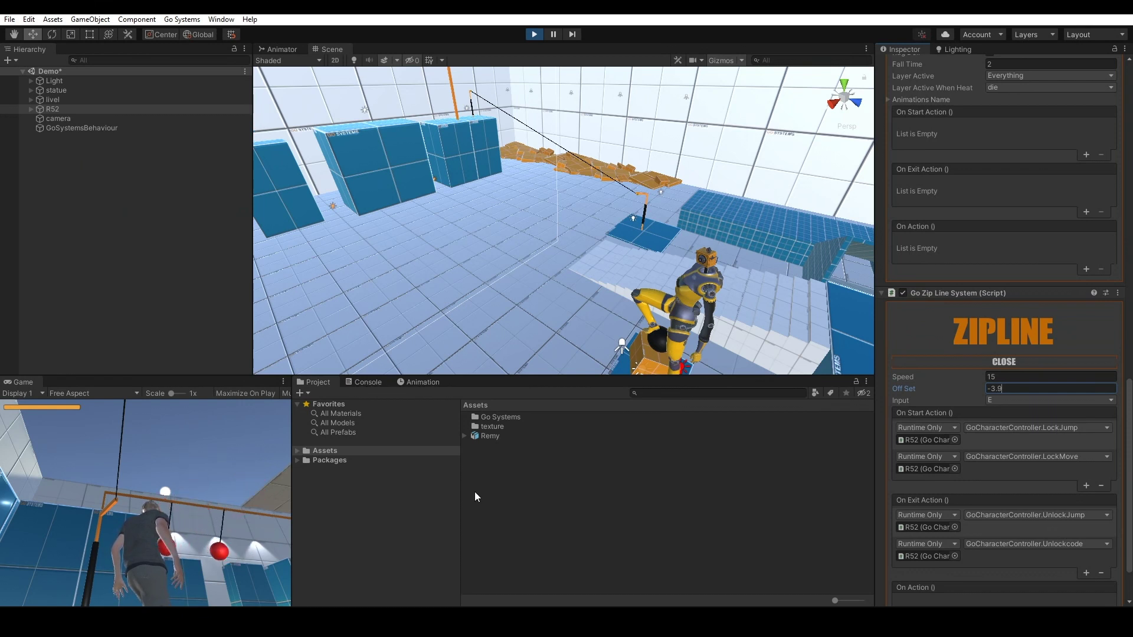
left_click(146, 502)
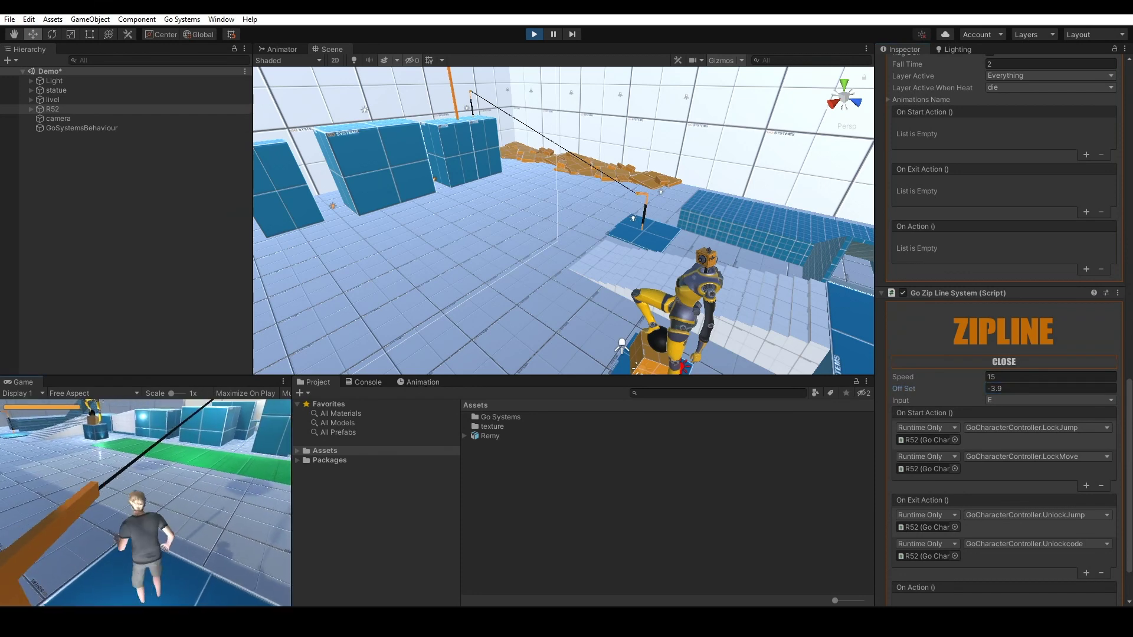
Walk the player up onto the blue platform and grab the zipline to ride the cable.
key("w")
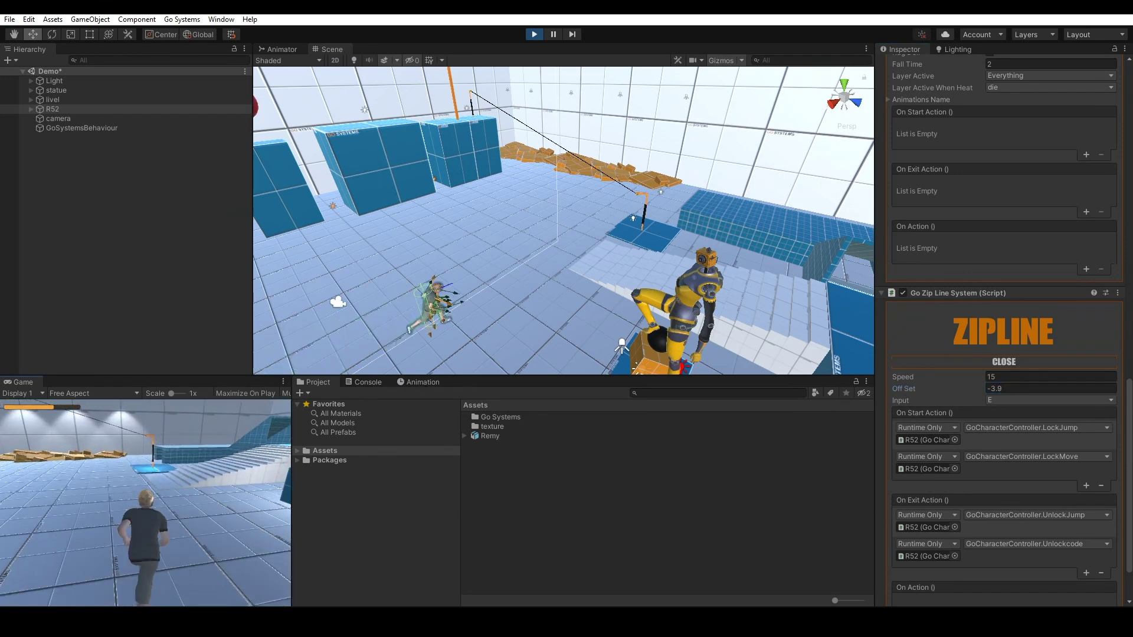
key("w")
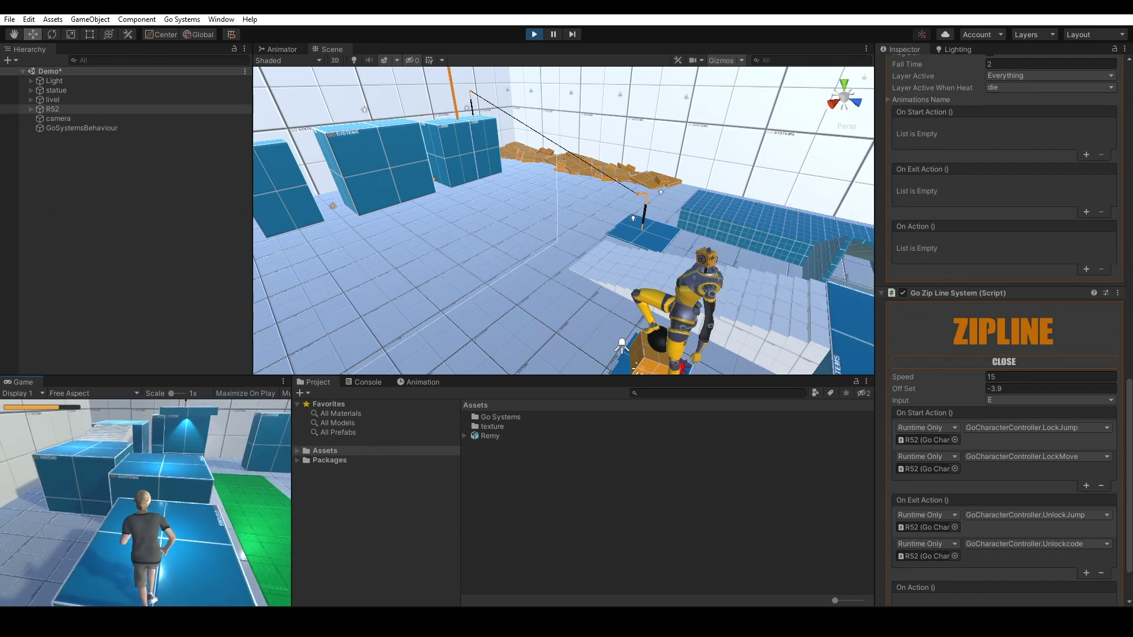
key("w")
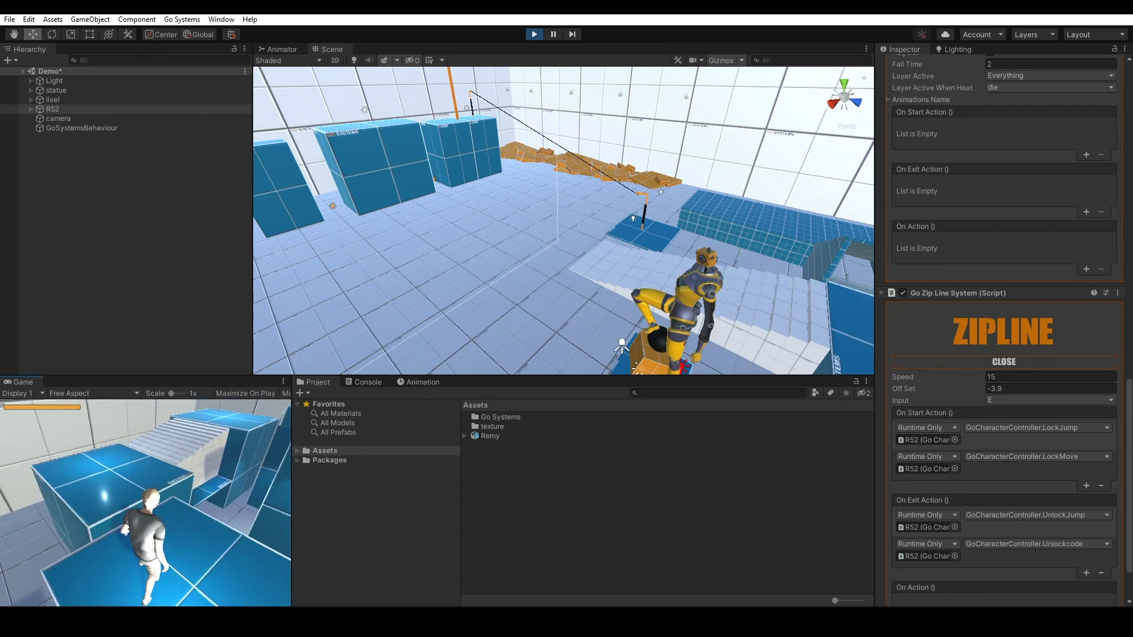
key("w")
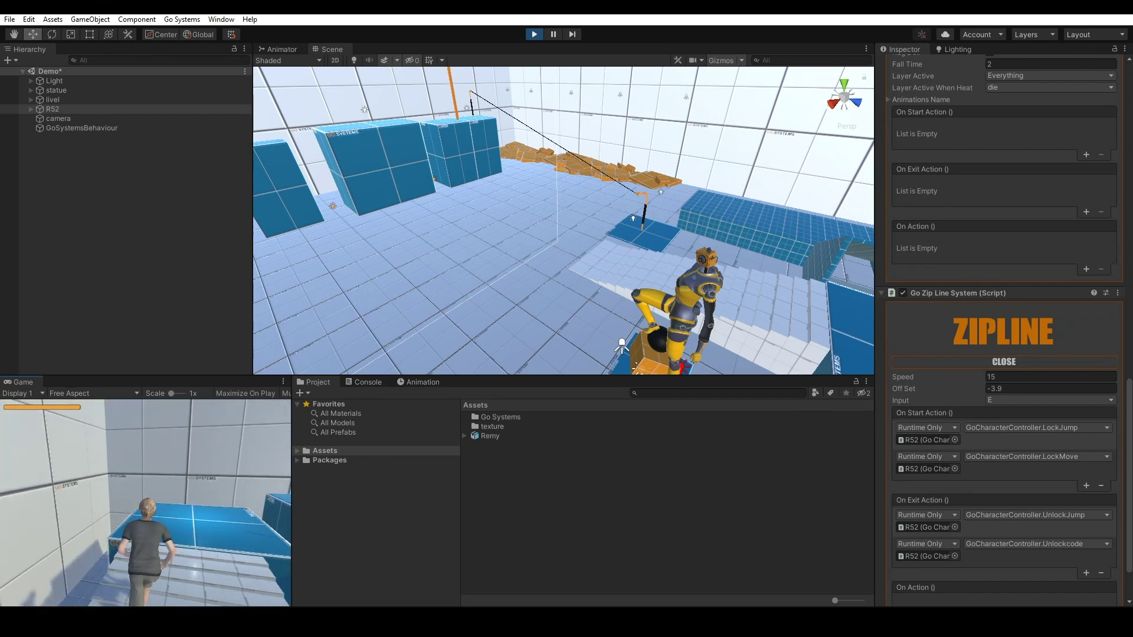
key("w")
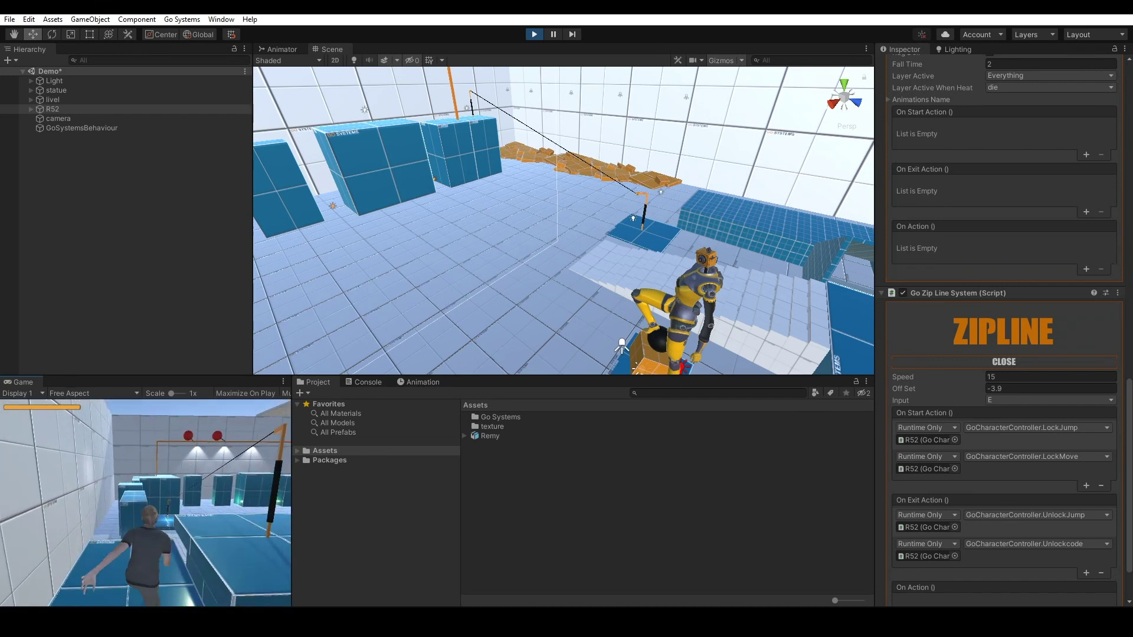
key("a")
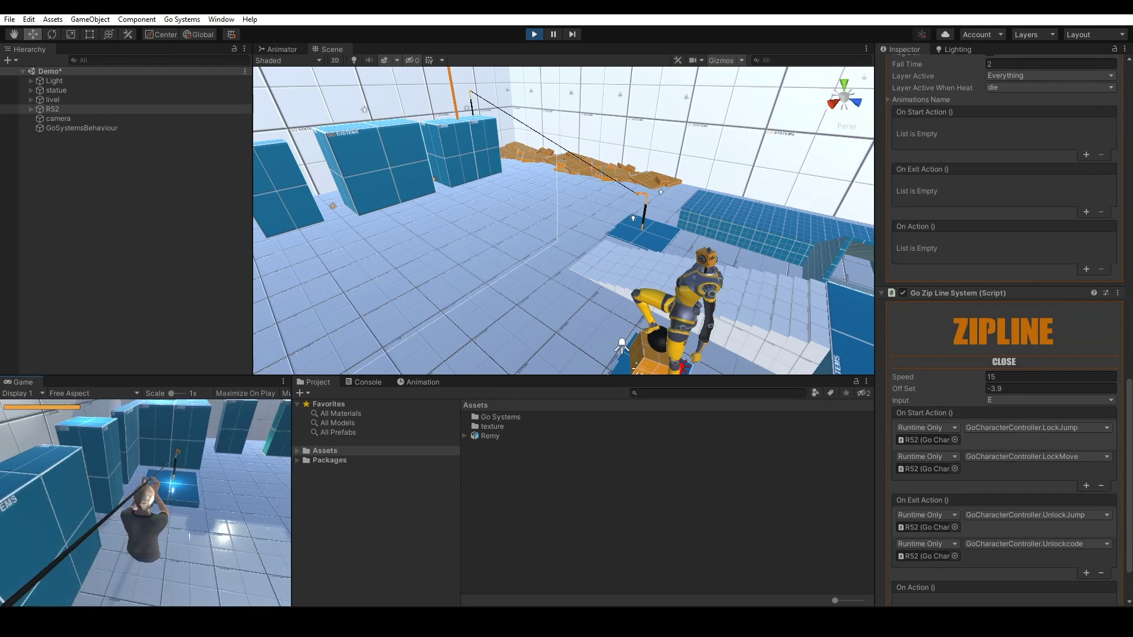
key("e")
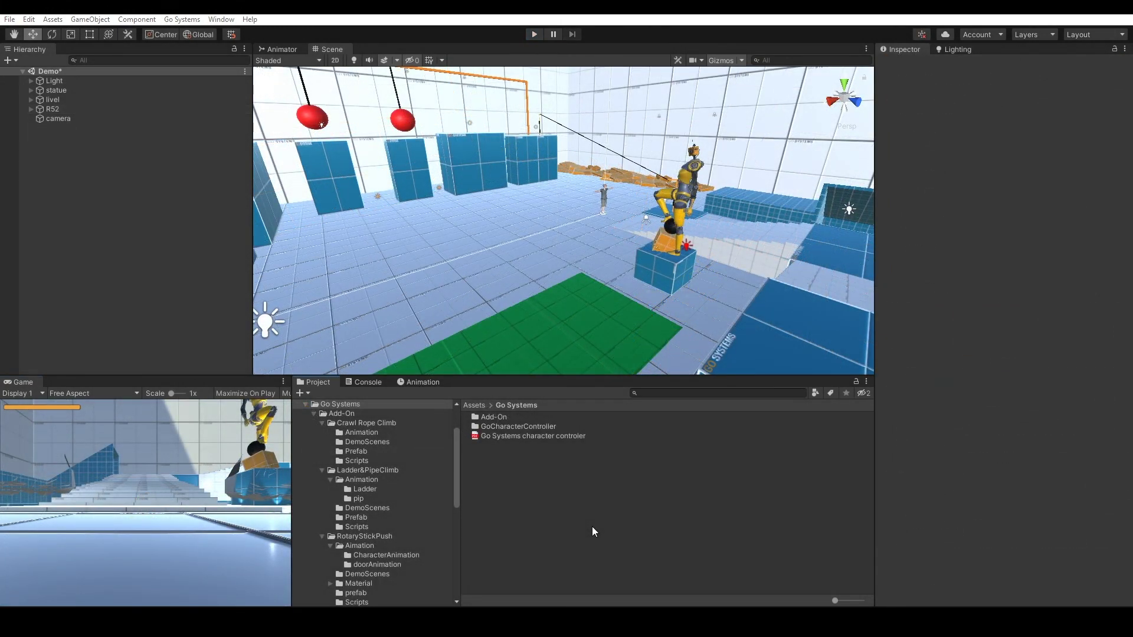
Create a Go Systems Foot Sound setup with R52 as controller, then select R52.
left_click(182, 20)
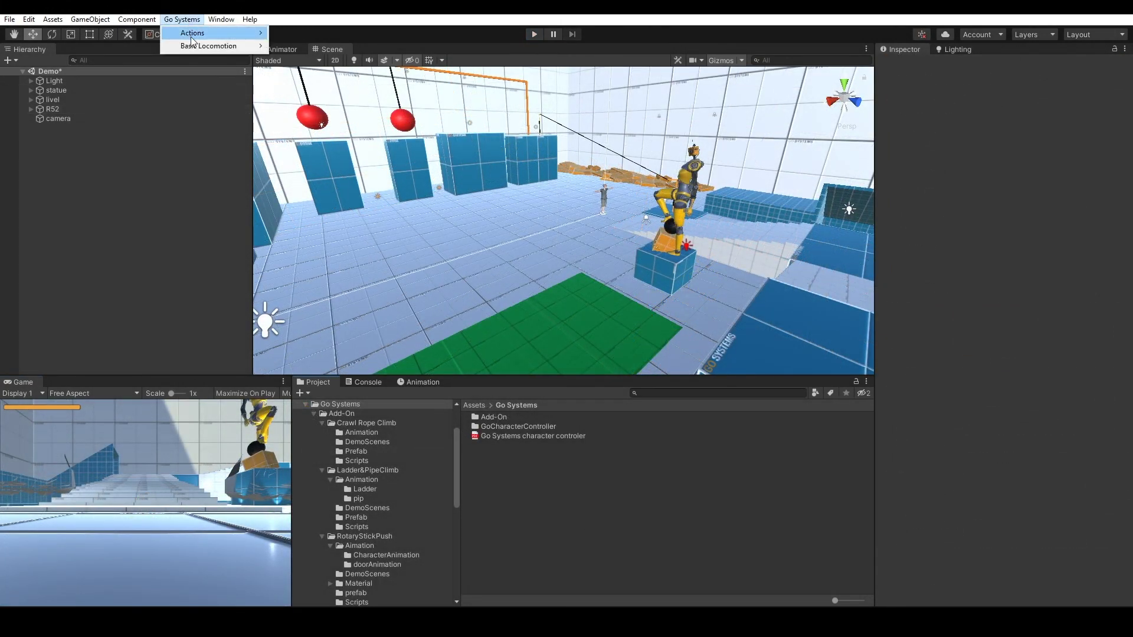
mouse_move(193, 34)
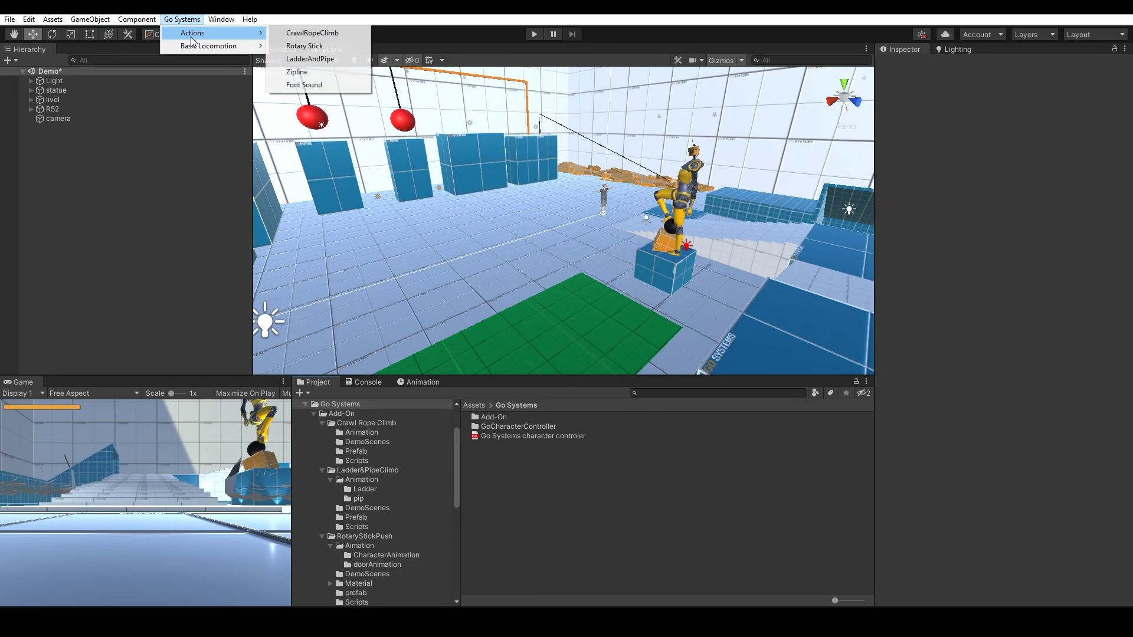
left_click(343, 84)
left_click_drag(65, 112, 476, 194)
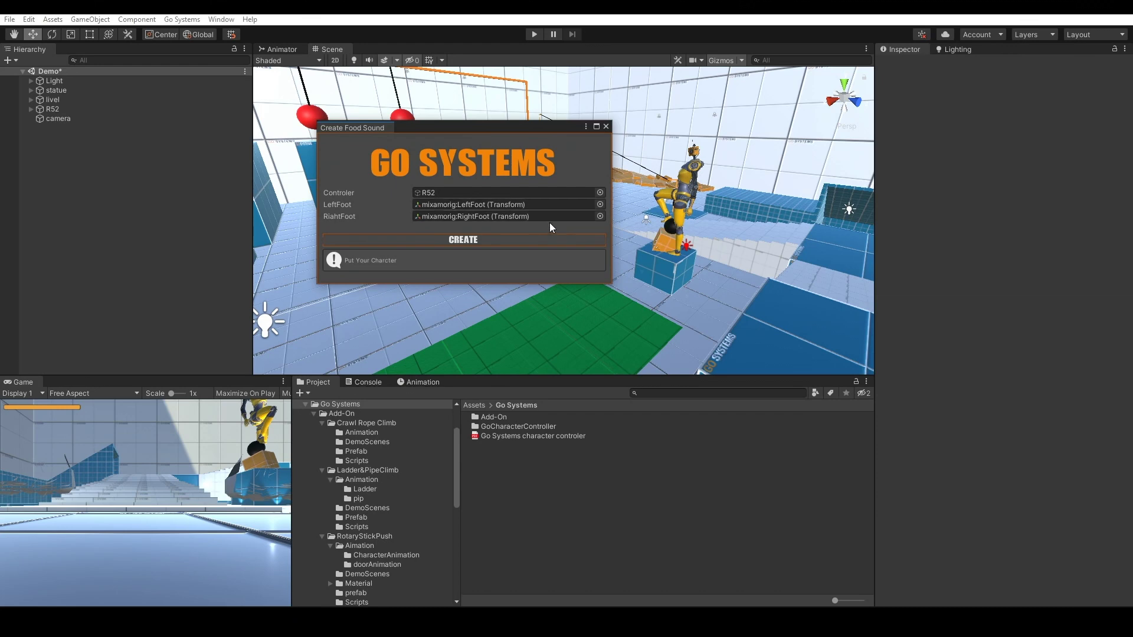
left_click(463, 240)
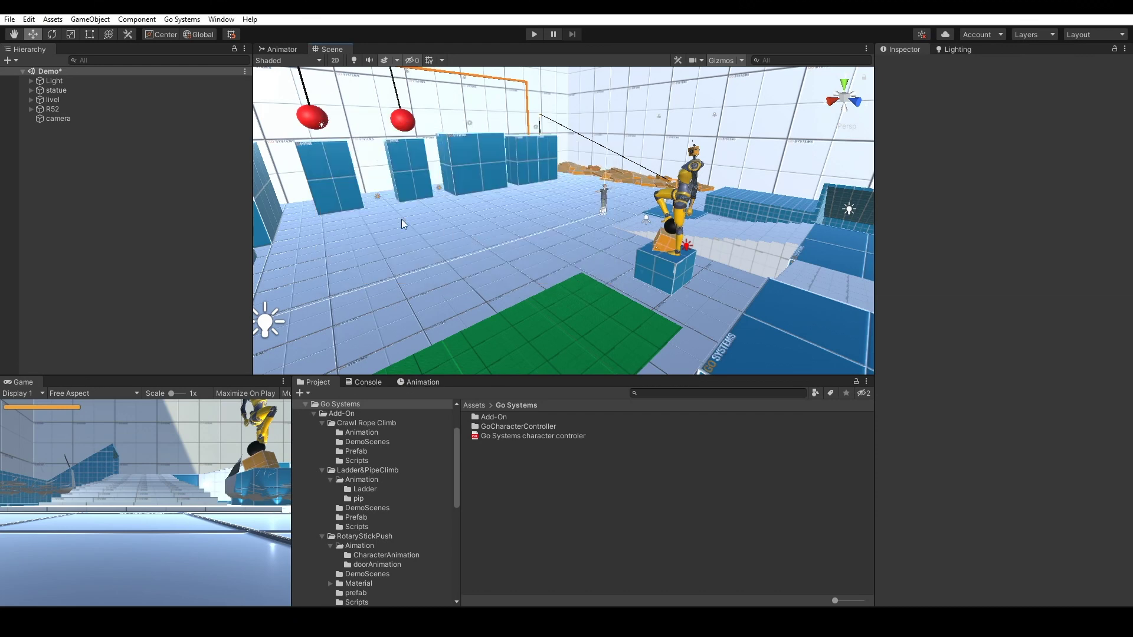
left_click(147, 109)
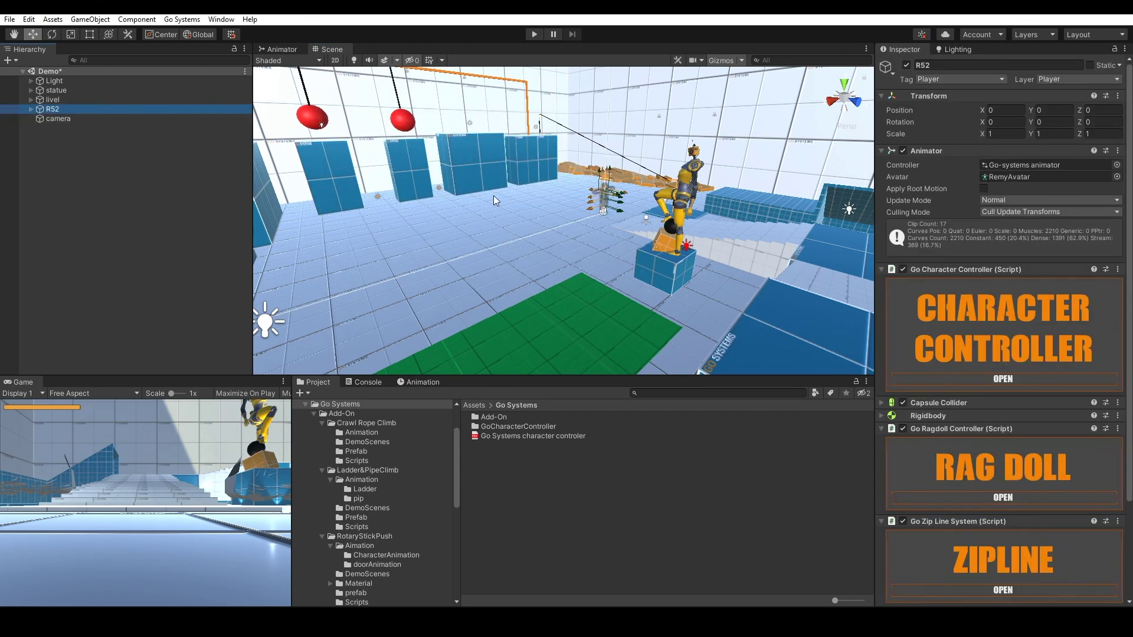
Expand R52's Foot Actions component and set Layers Saunds size to 2.
scroll(1017, 409, "down", 3)
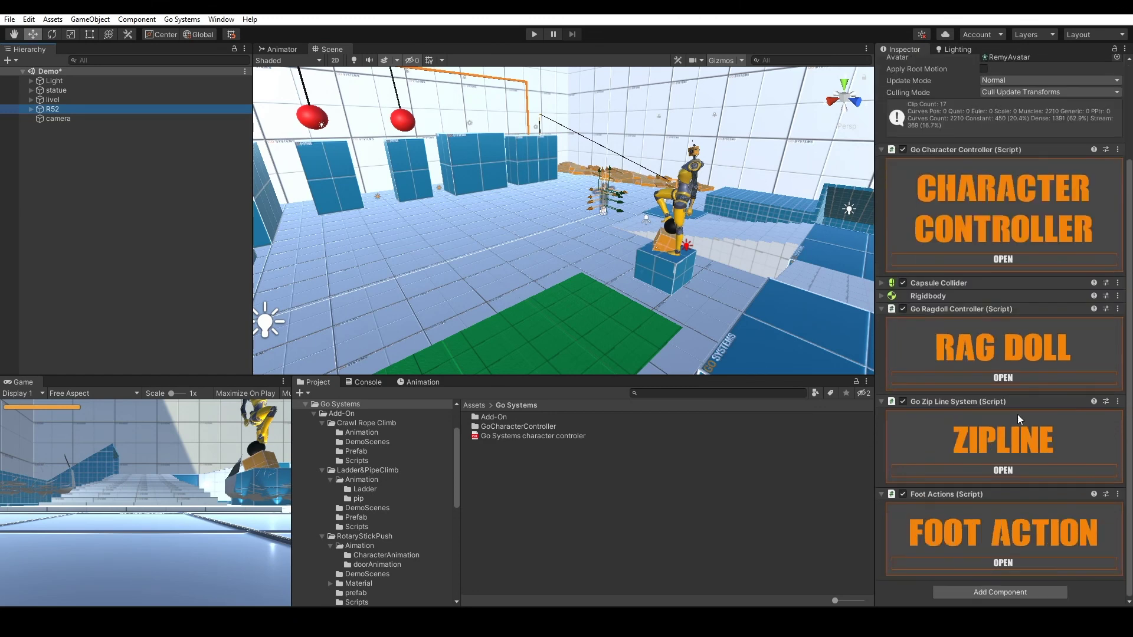
left_click(1011, 561)
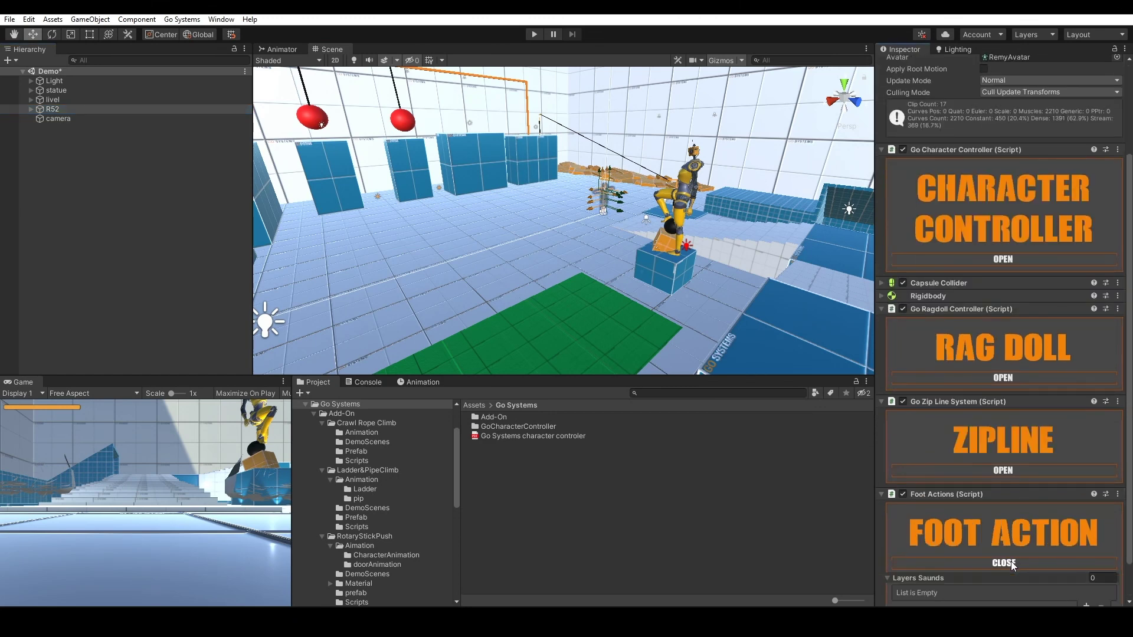
scroll(1012, 561, "down", 1)
left_click(1106, 534)
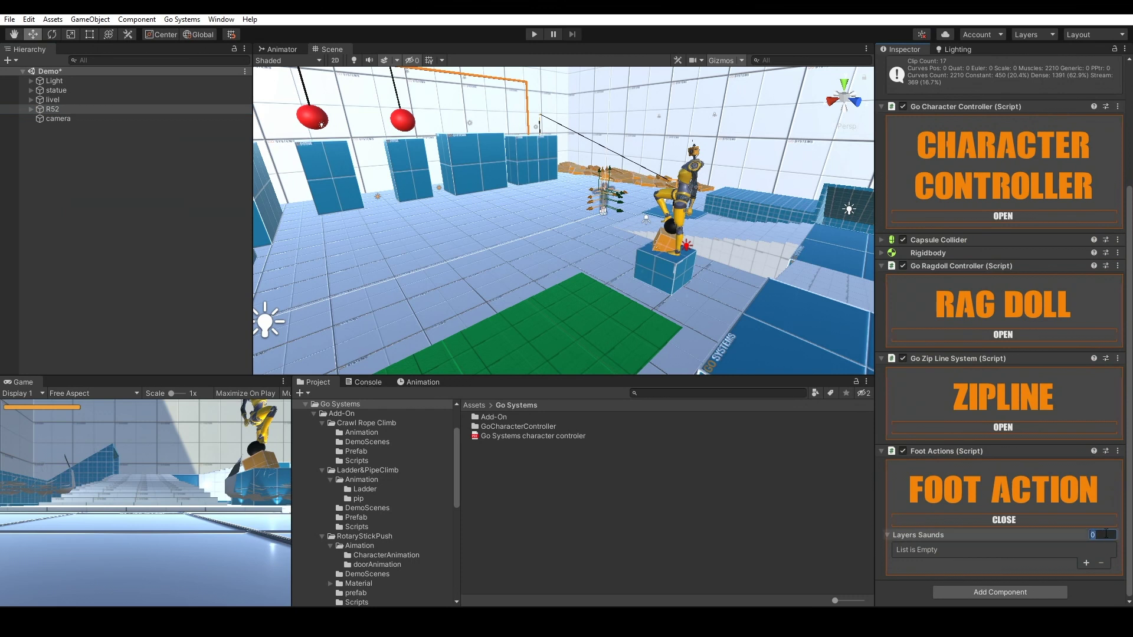
key("Return")
Name the first layer entry Graund and set its layer to Default.
scroll(1106, 534, "down", 3)
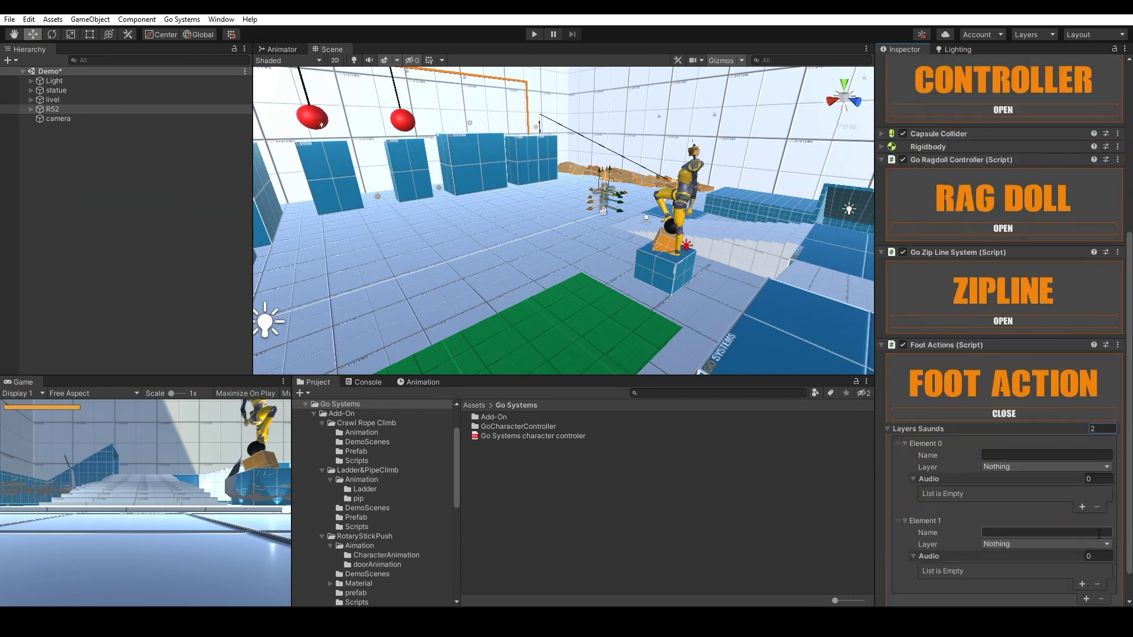
left_click(1043, 456)
type("Graund")
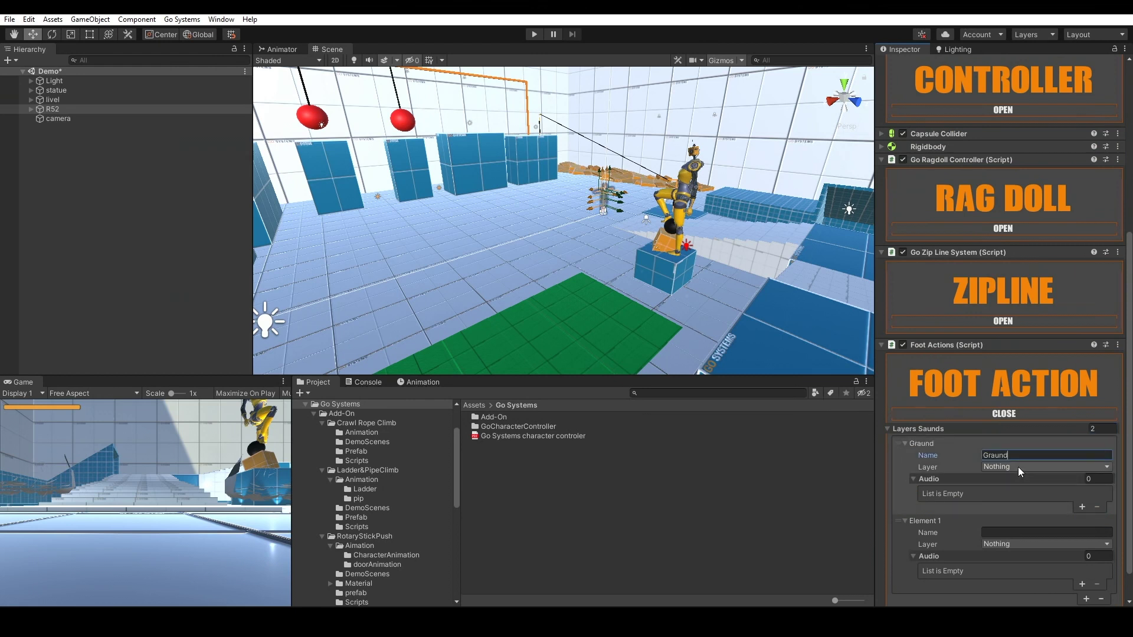
left_click(1048, 467)
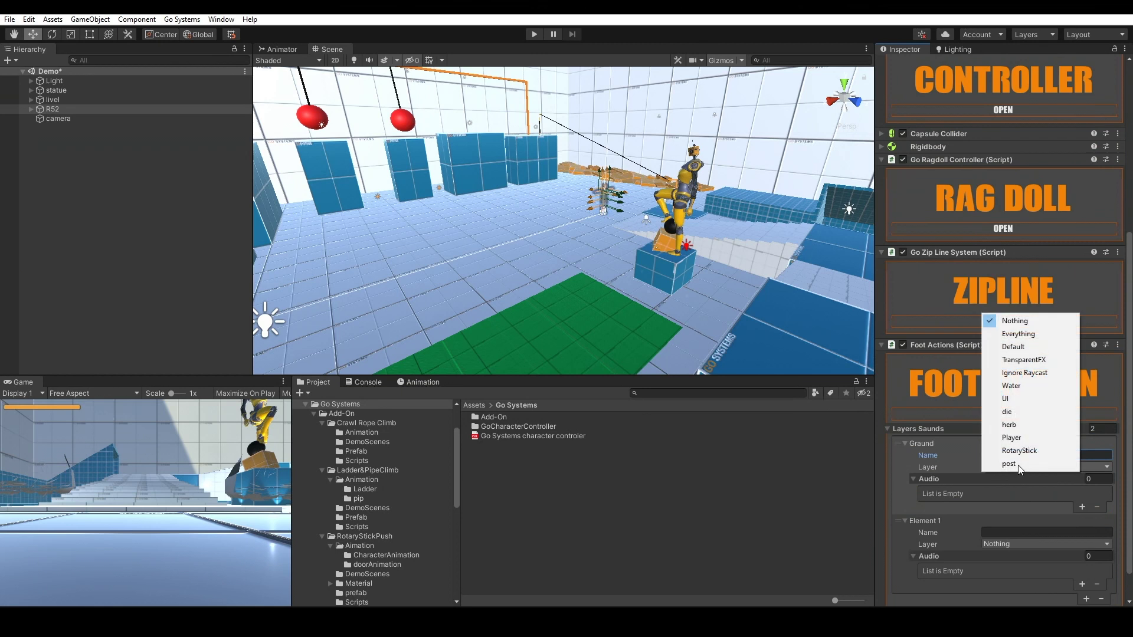
left_click(1023, 347)
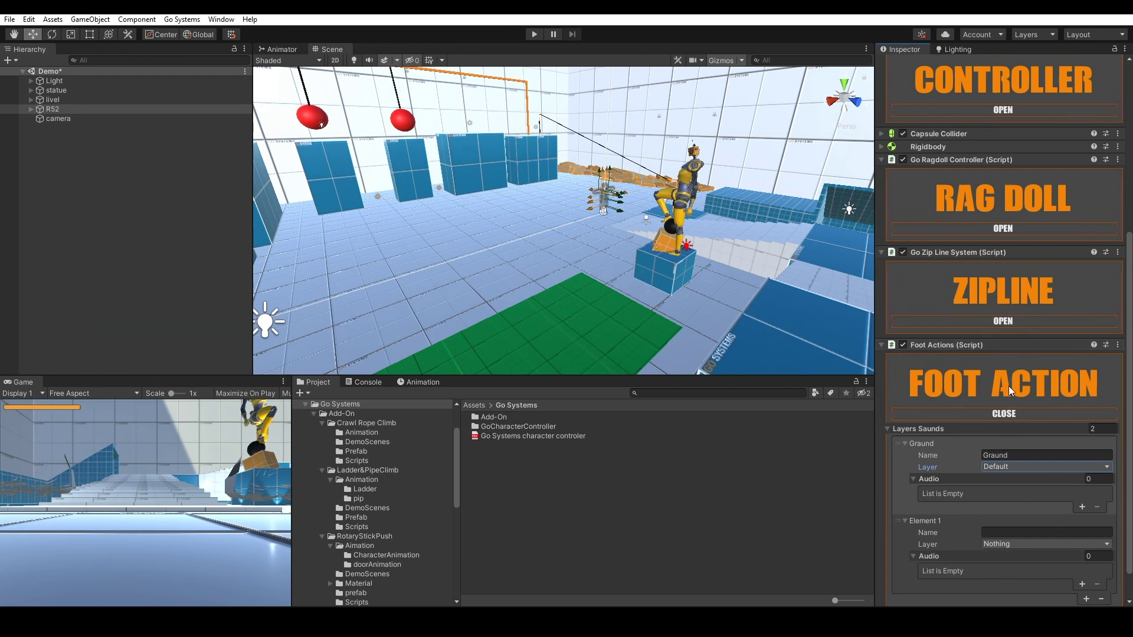
Give Graund three audio slots holding the wa;k1, walk2 and walk3 clips.
left_click(1082, 507)
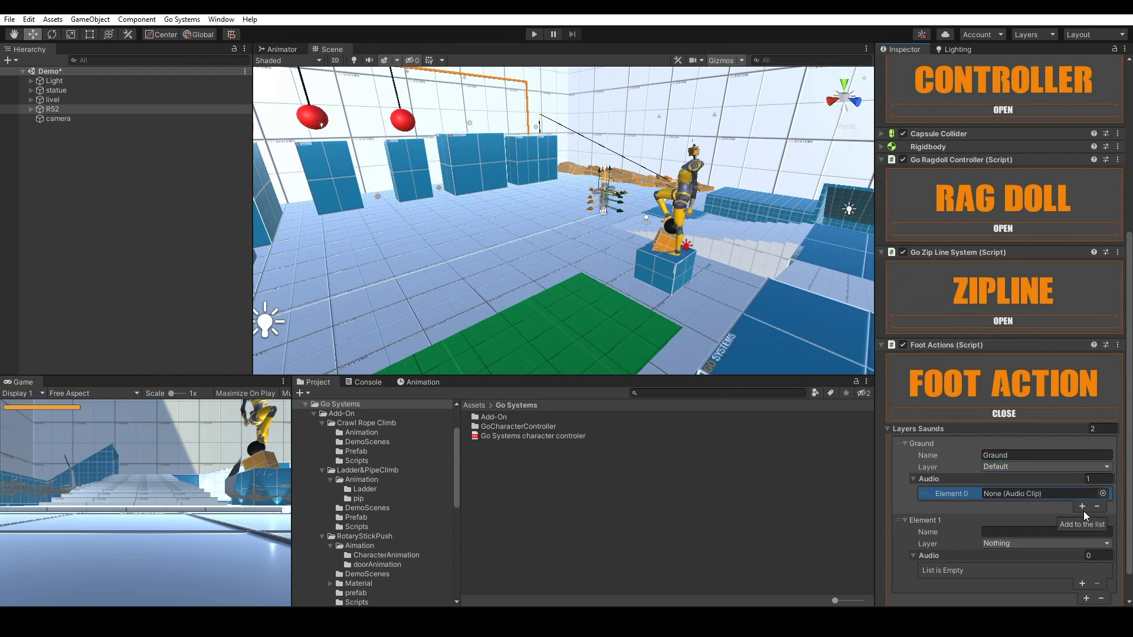
left_click(1082, 507)
left_click(1082, 518)
scroll(1091, 473, "down", 3)
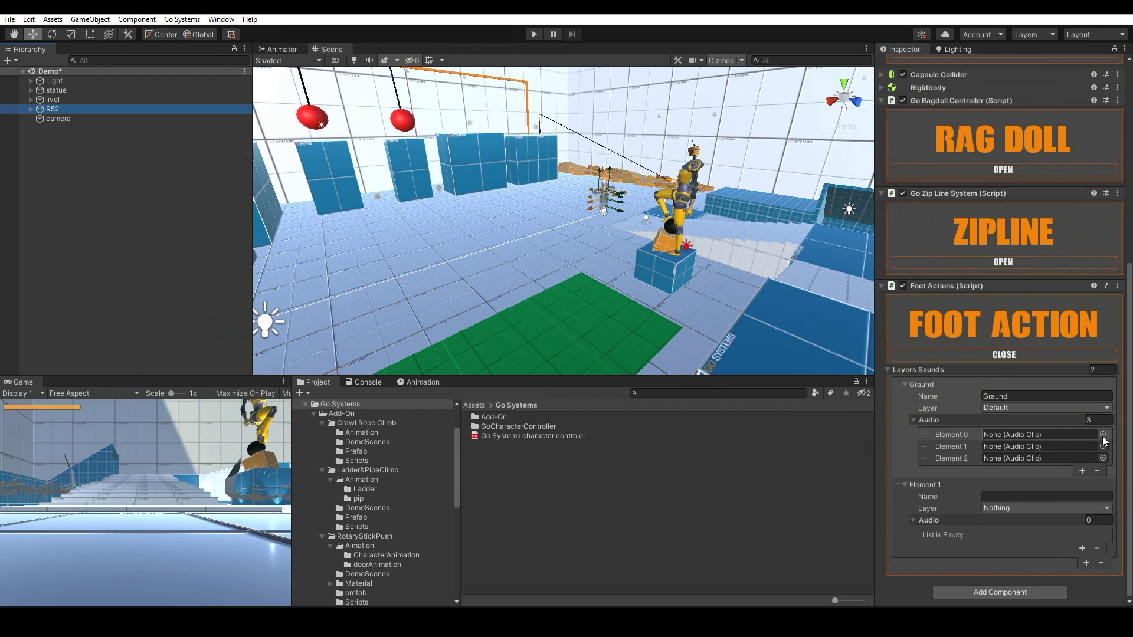
left_click(1102, 435)
double_click(1057, 500)
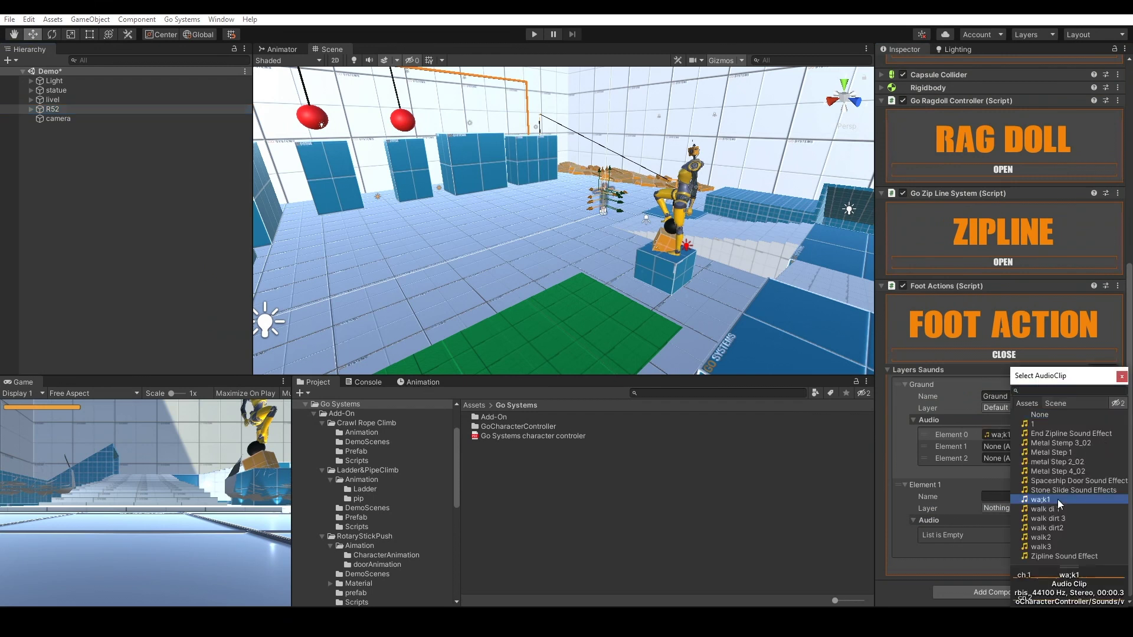
left_click(1102, 447)
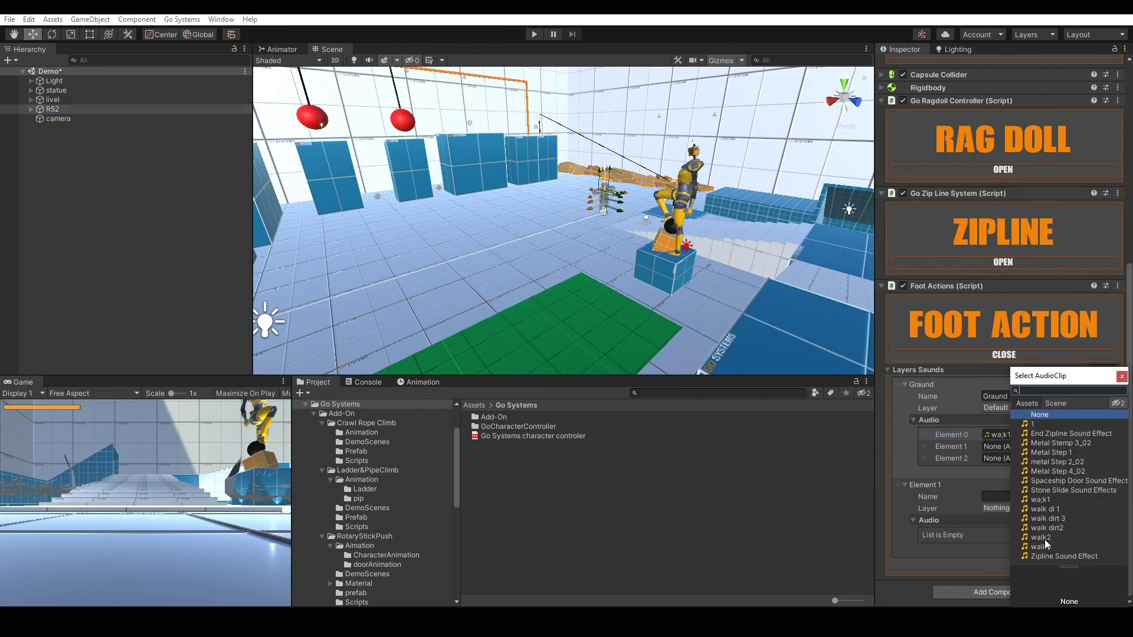
double_click(1044, 539)
left_click(1101, 458)
double_click(1049, 546)
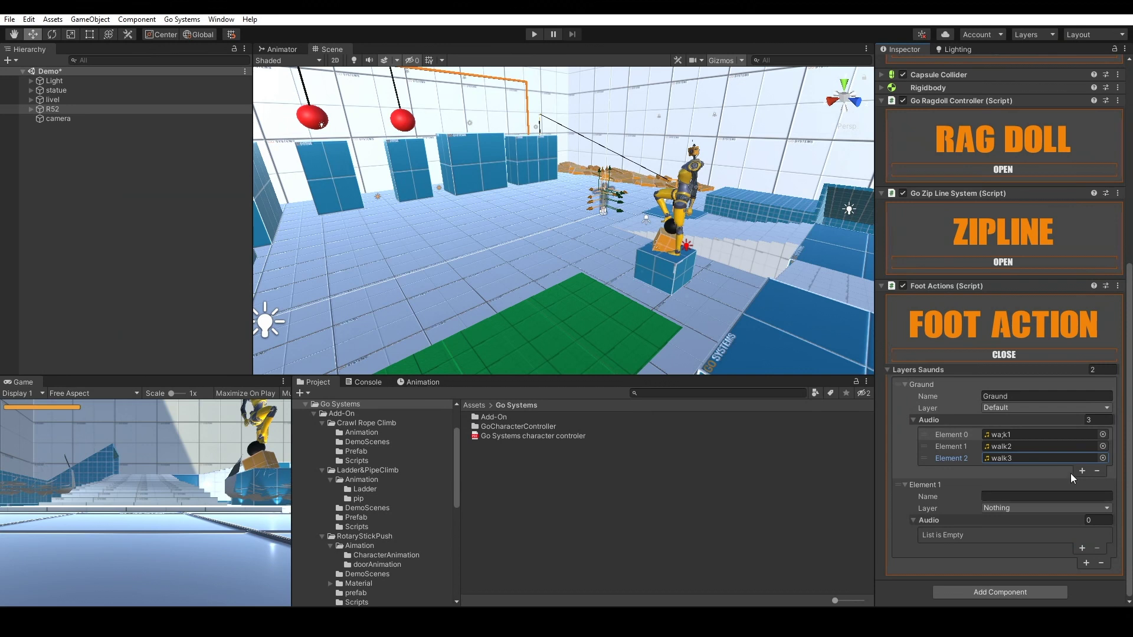
Paste component values to add the herb layer with four Metal Step clips, then play.
left_click(1118, 286)
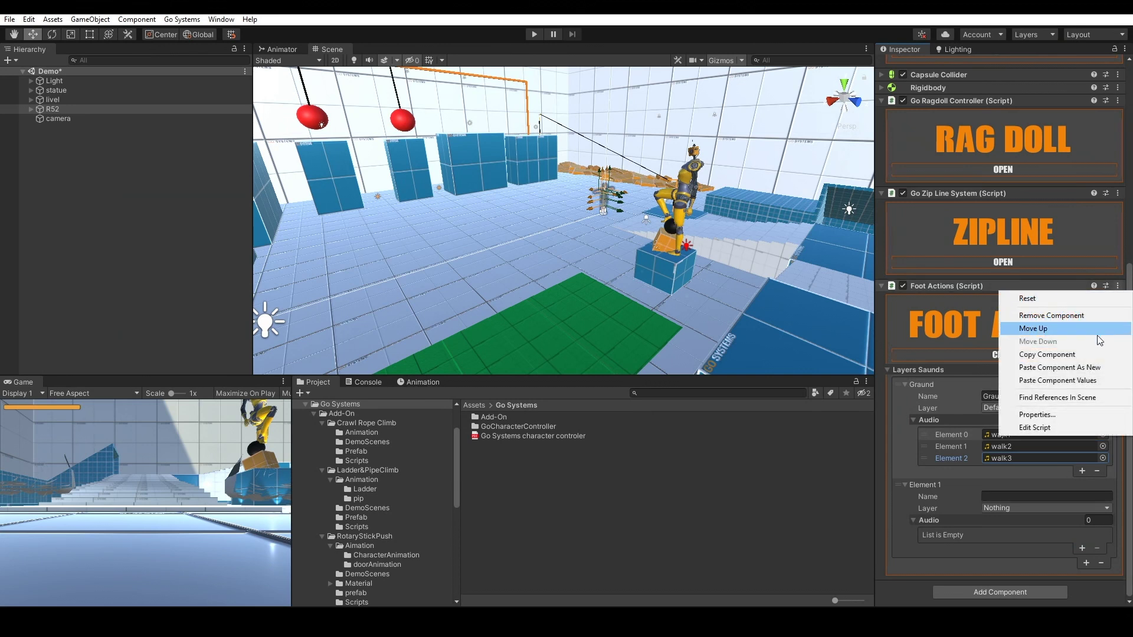
left_click(1081, 380)
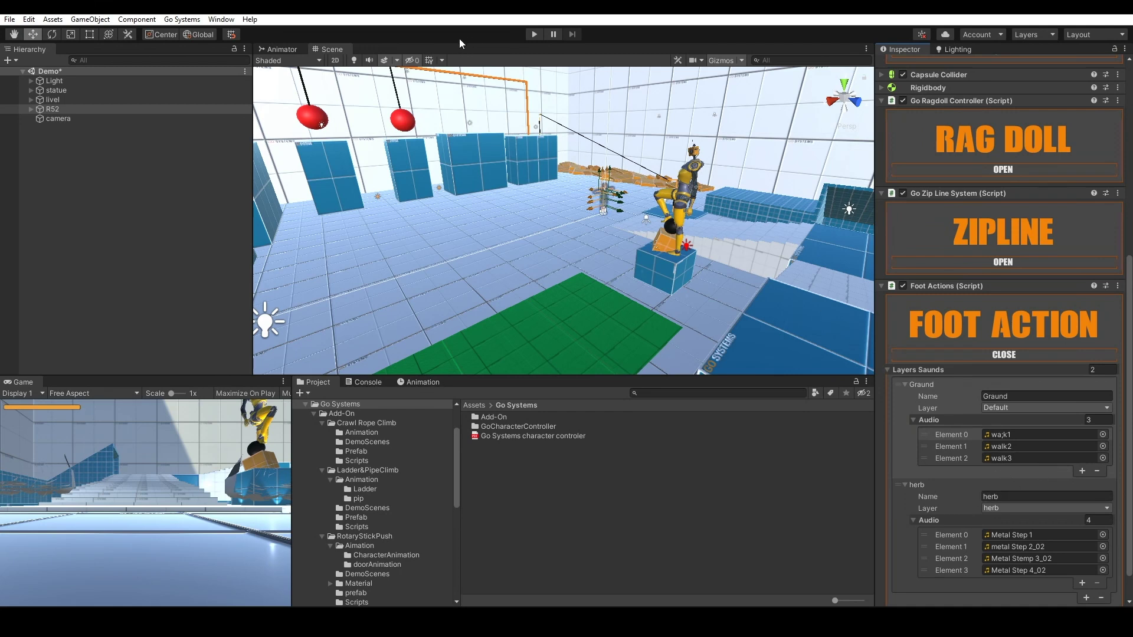
left_click(533, 34)
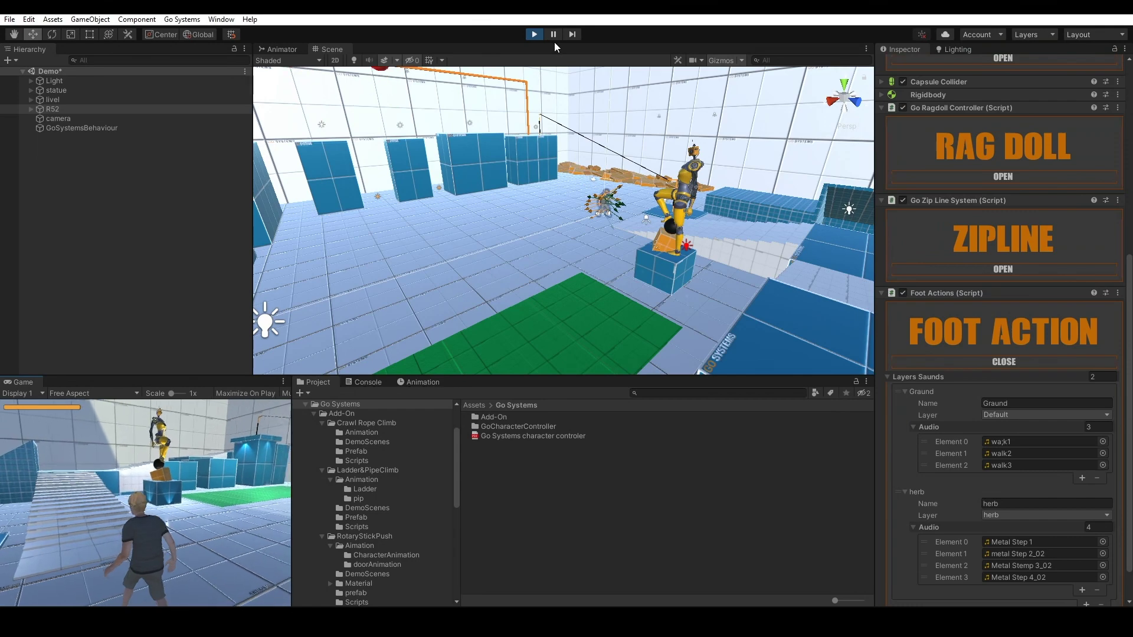
Orbit and zoom the Scene view to watch R52 walk and hear its footsteps.
right_click_drag(575, 136, 607, 110)
scroll(1018, 276, "up", 5)
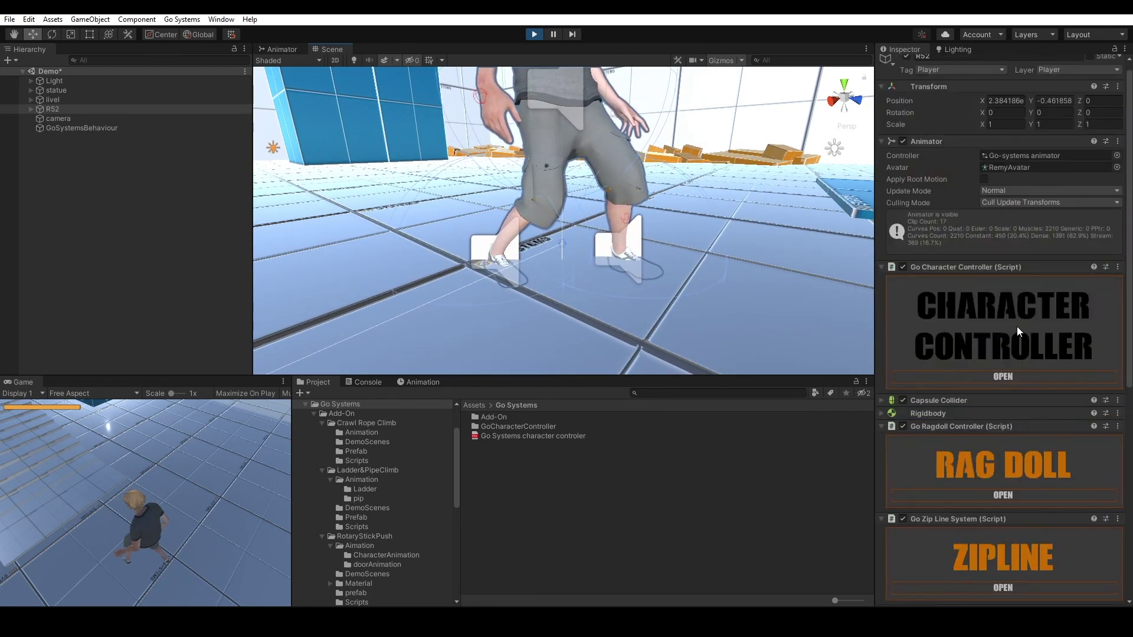
Expand R52's Character Controller settings and drag Ik Foot Weight from 0.086 to 0.238.
left_click(1018, 377)
scroll(1017, 377, "down", 3)
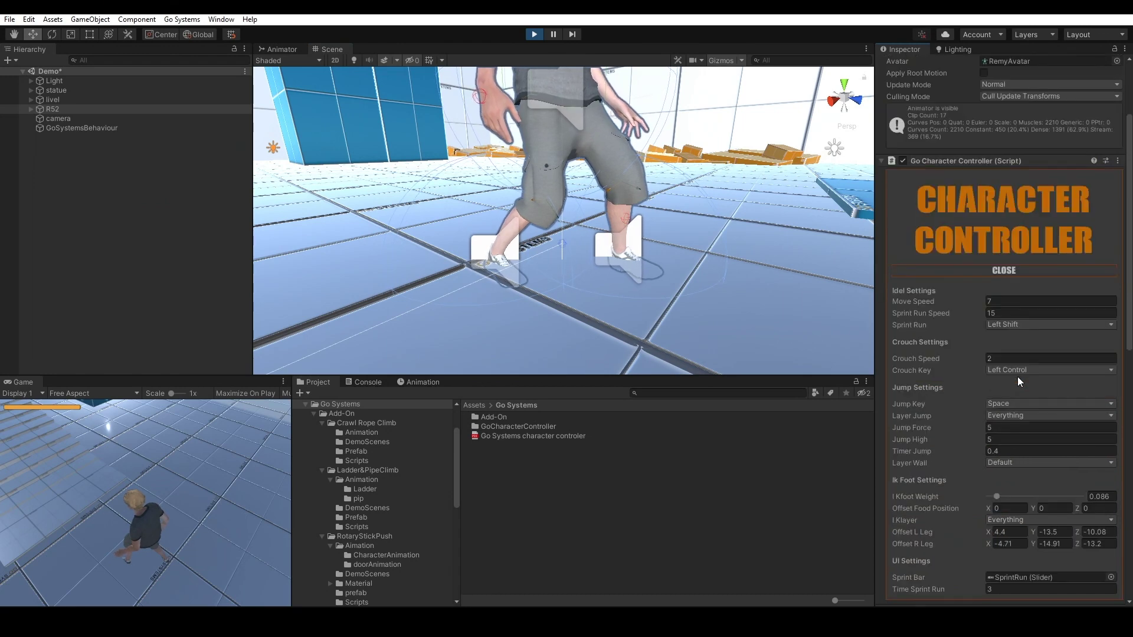
scroll(1017, 376, "down", 3)
left_click_drag(997, 392, 1010, 391)
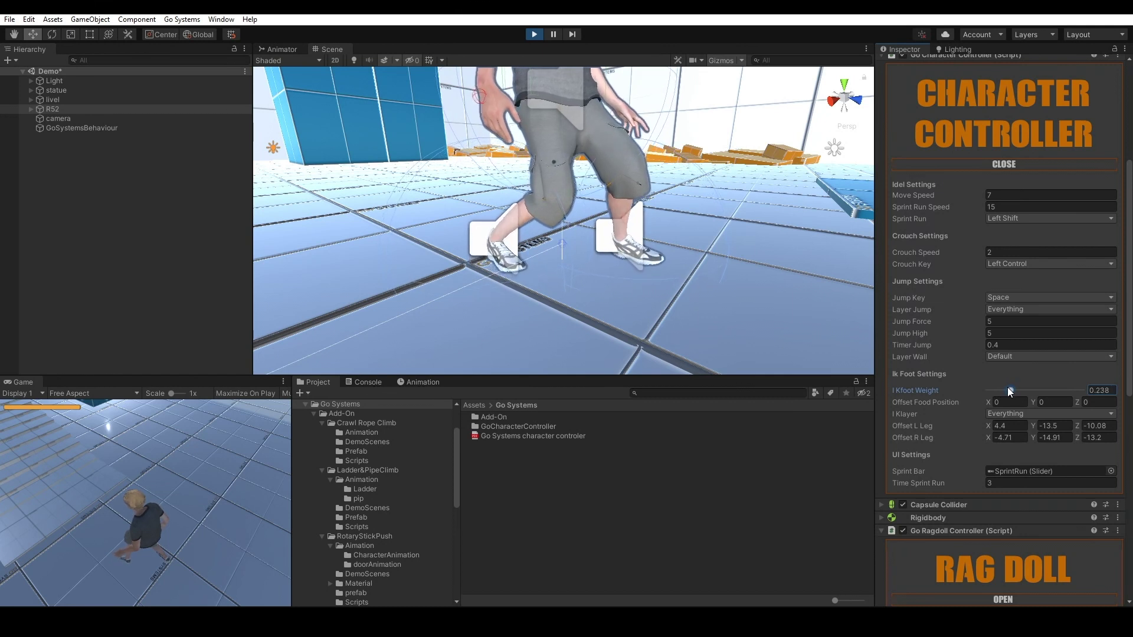